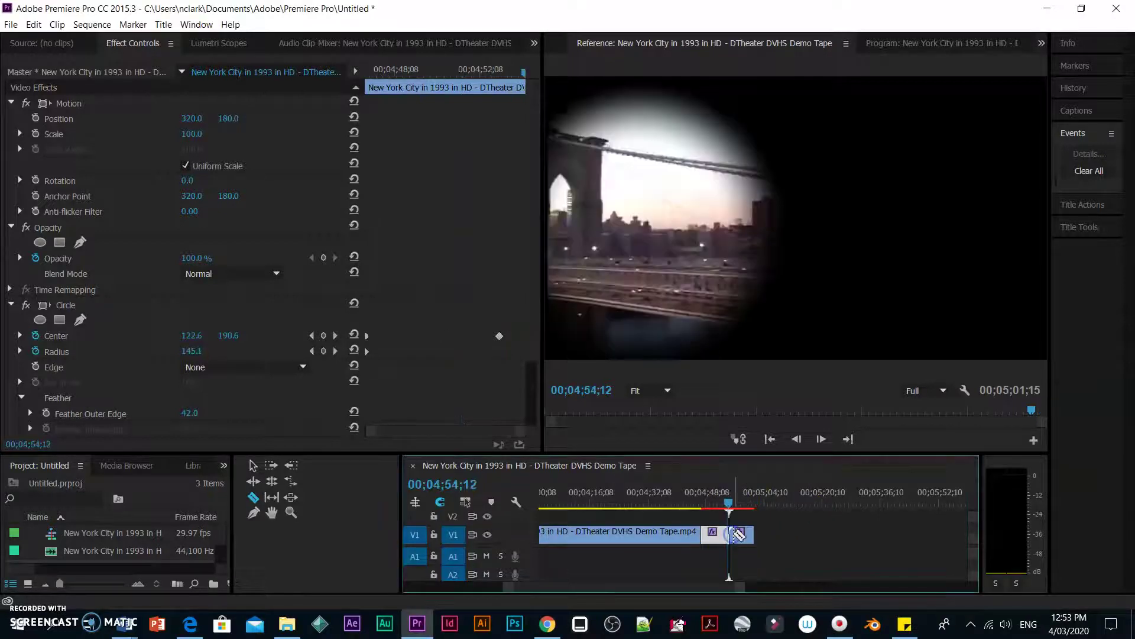
Split the V1 end segment at 00;04;54;12 and play back the footage around the cut
click(743, 520)
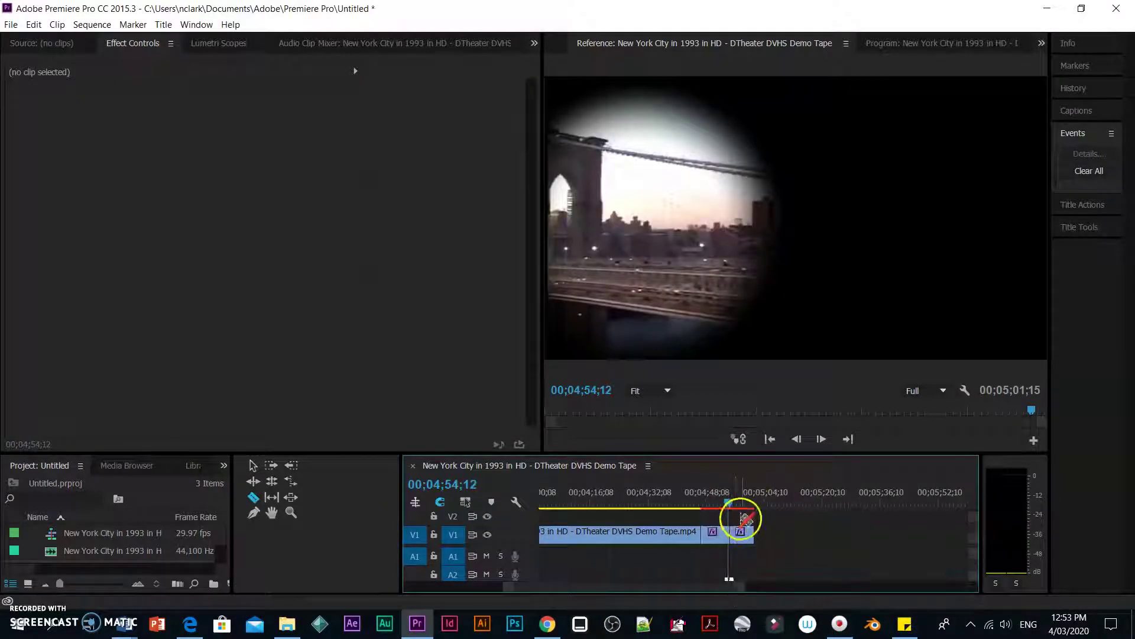
drag(729, 502, 712, 507)
key(space)
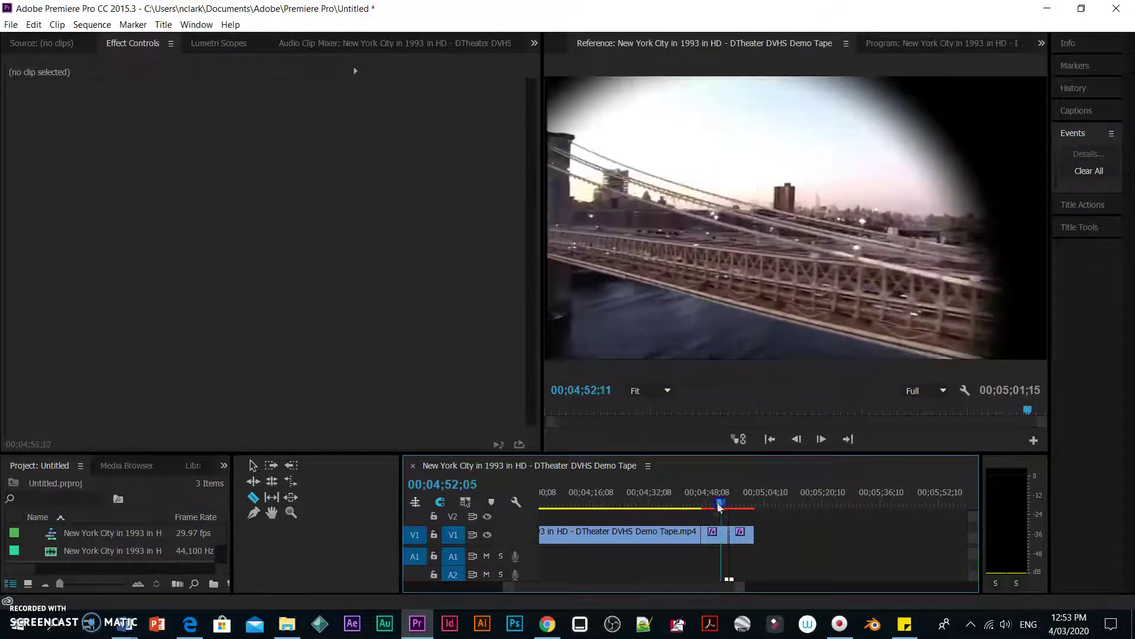
Delete the short split segments carrying the old circle effect at the end of the V1 track
click(807, 534)
click(253, 465)
click(718, 532)
key(Delete)
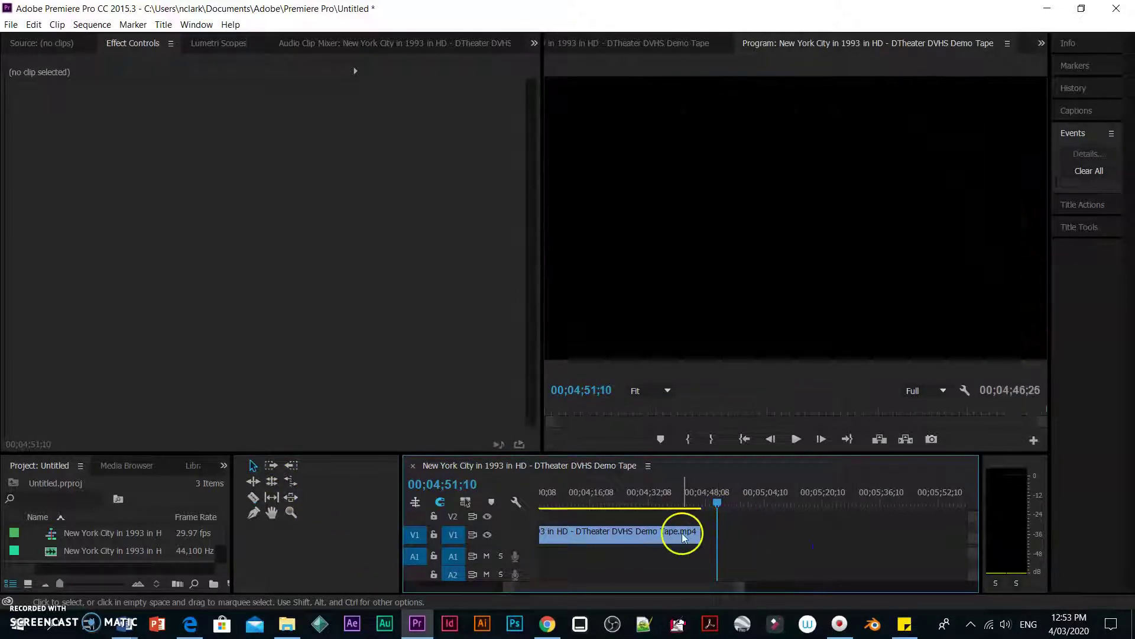
Extend the end of the remaining V1 clip to 00;05;01;00
drag(701, 535, 788, 535)
click(720, 500)
drag(721, 501, 754, 502)
drag(787, 535, 751, 537)
Split the V1 clip with the Razor tool at 00;04;25;08
drag(688, 502, 626, 526)
key(Right)
key(Right)
key(Right)
key(Right)
key(Right)
key(Right)
key(Right)
key(Right)
key(Right)
key(Right)
key(Right)
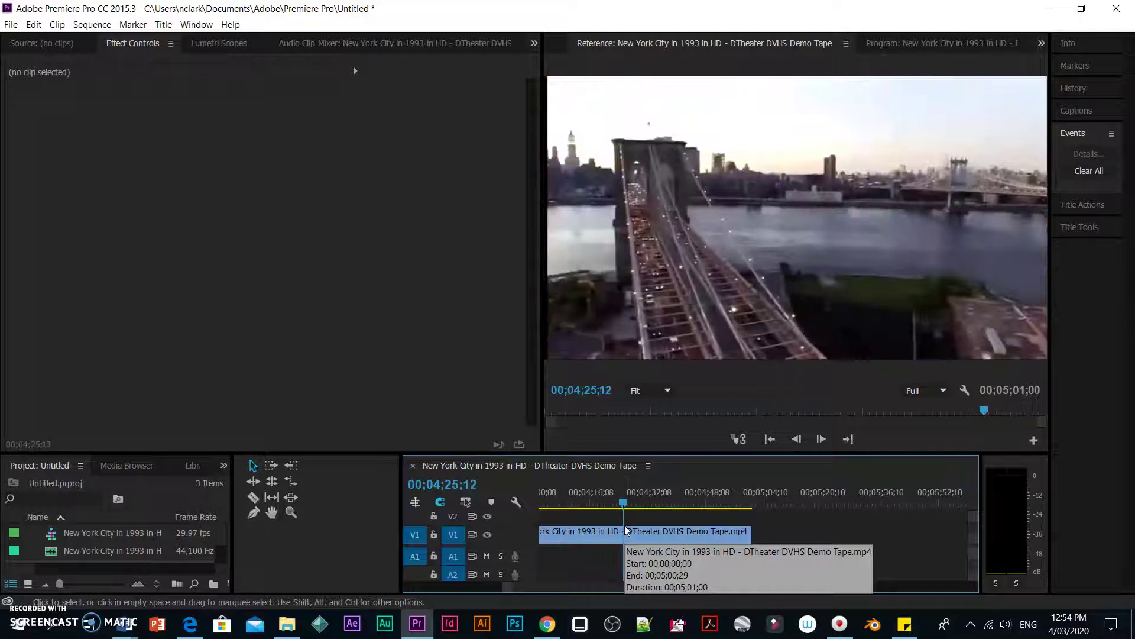
key(Left)
key(Left)
key(Left)
key(Left)
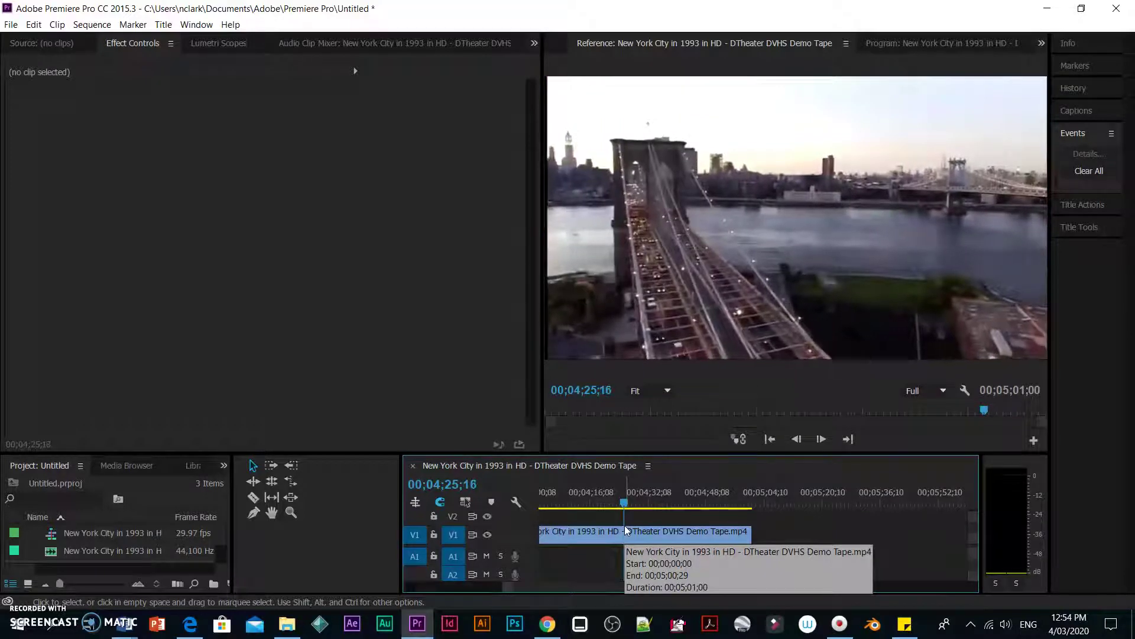
key(Left)
key(Left)
key(Left)
key(Left)
key(Left)
key(Left)
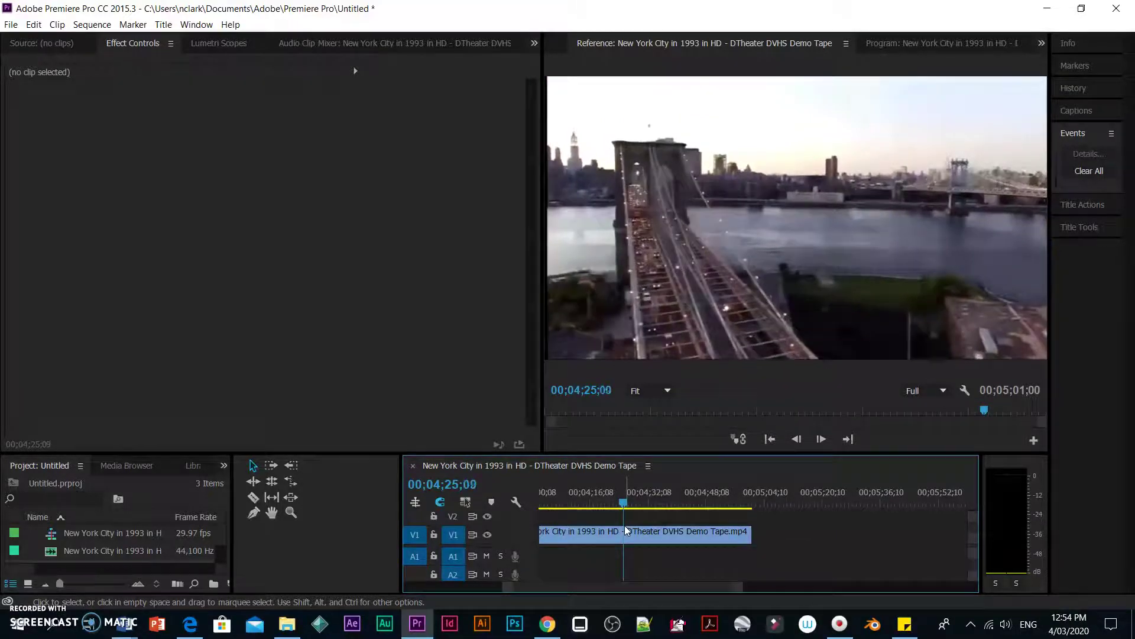
key(Right)
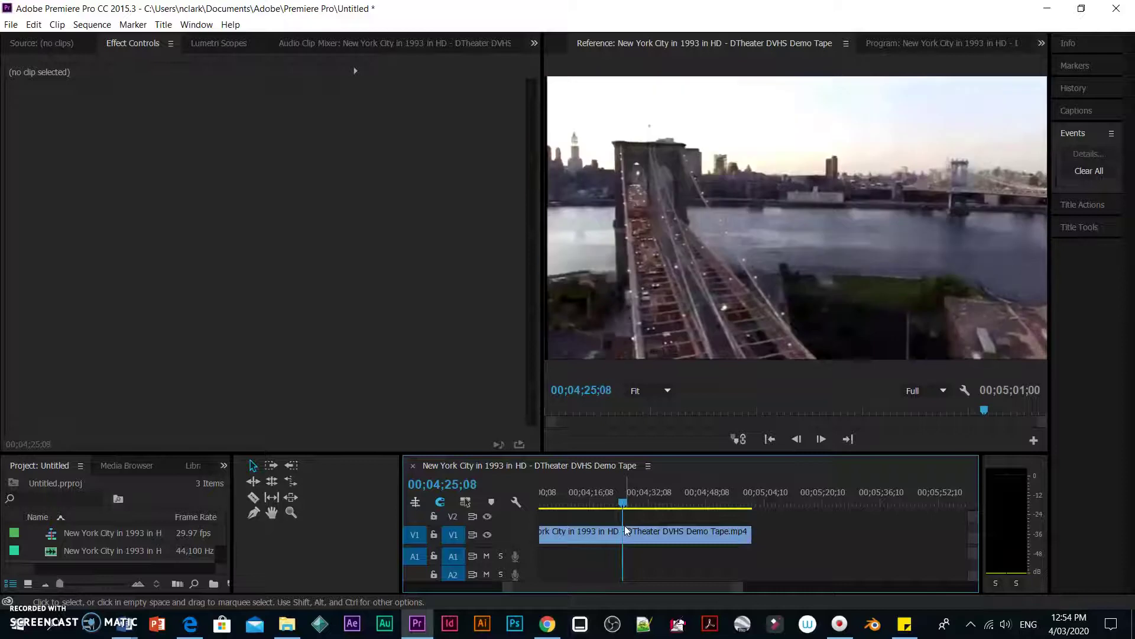
key(c)
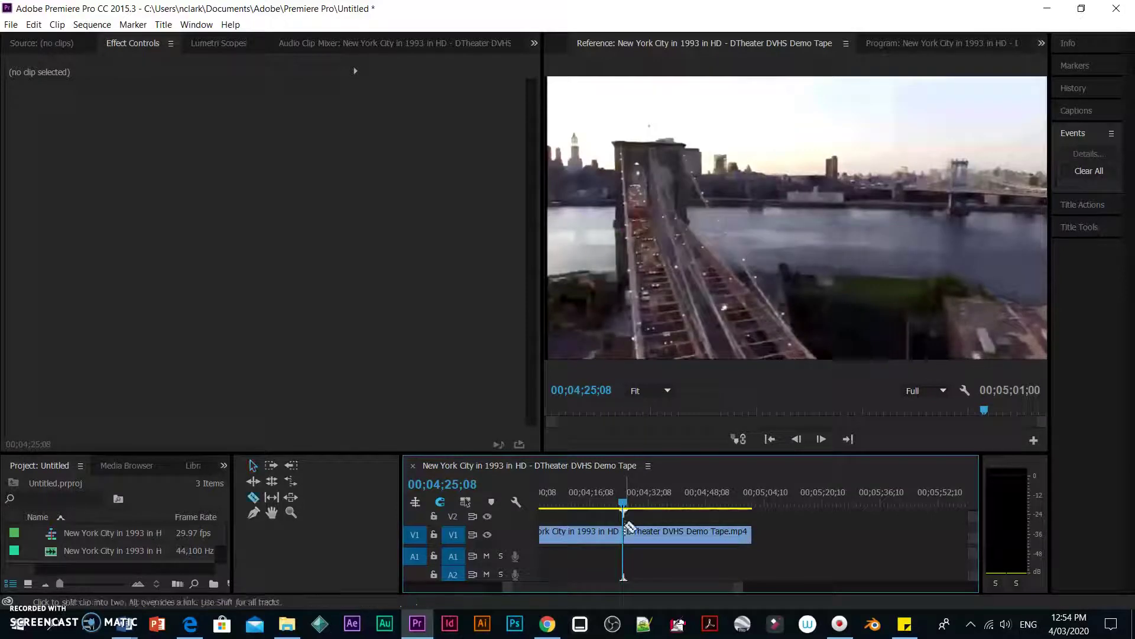
click(623, 531)
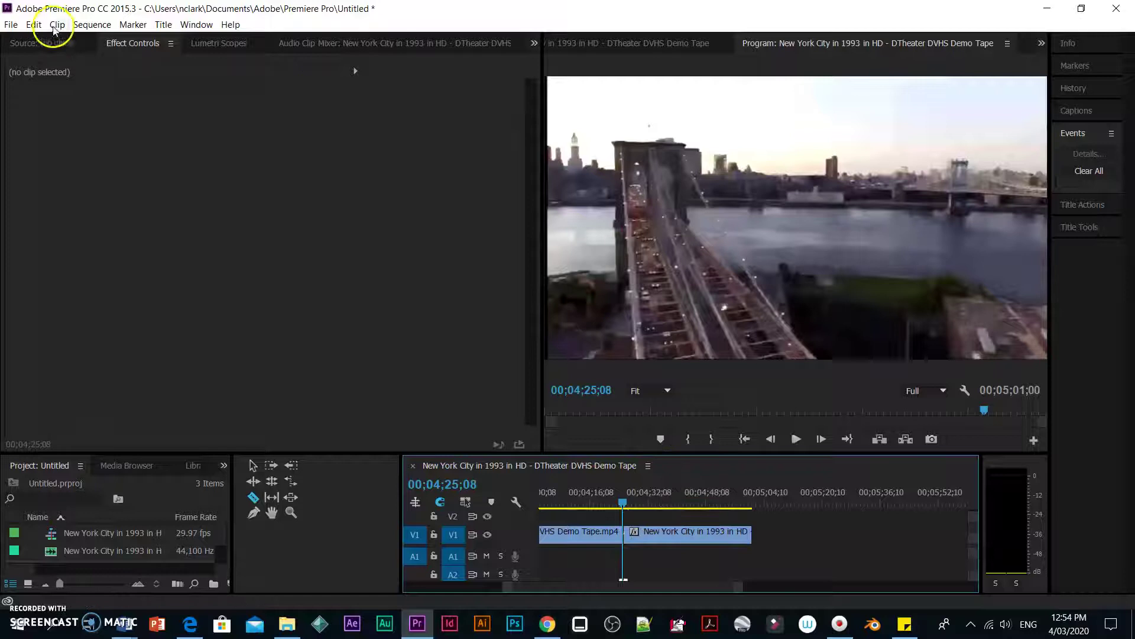
Apply the Circle effect from the Generate video effects to the clip after the cut
click(254, 466)
click(640, 537)
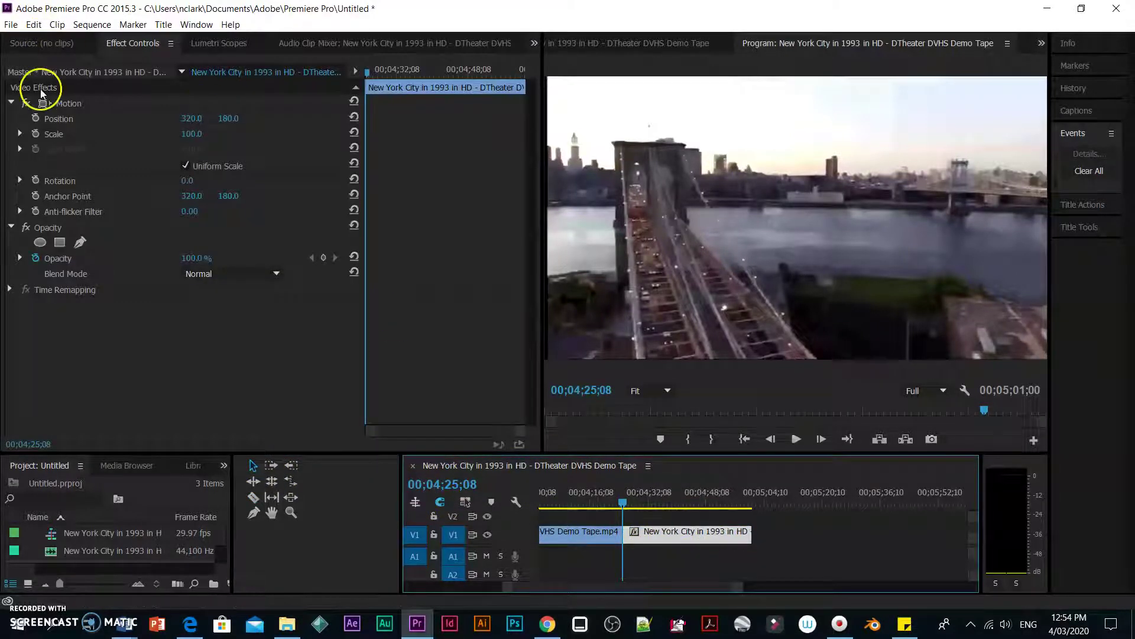
click(534, 43)
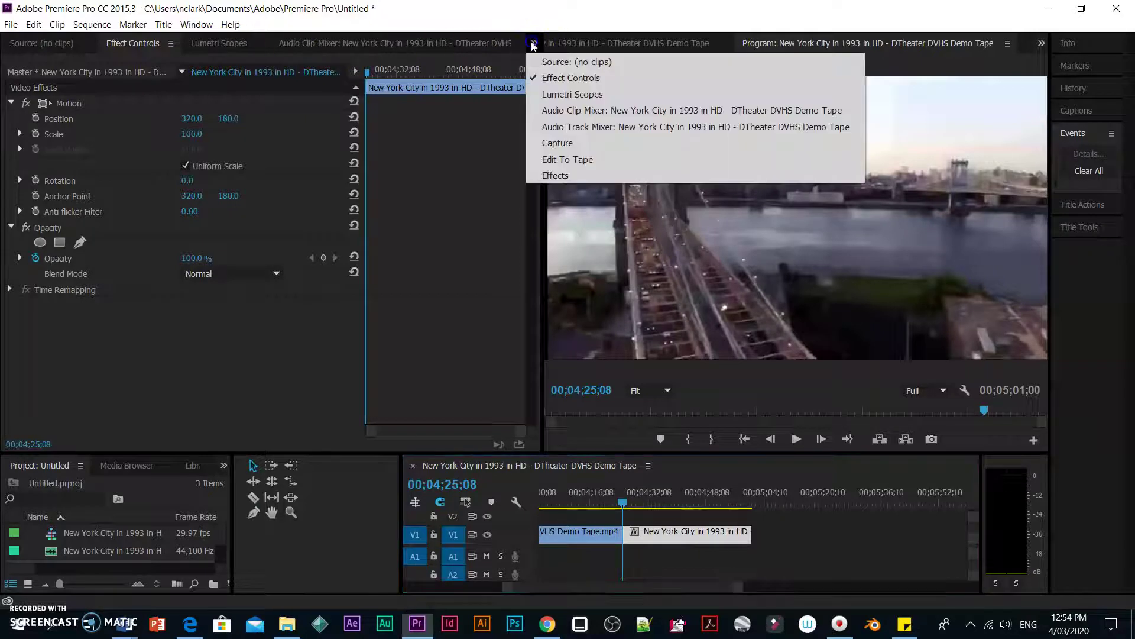
click(559, 175)
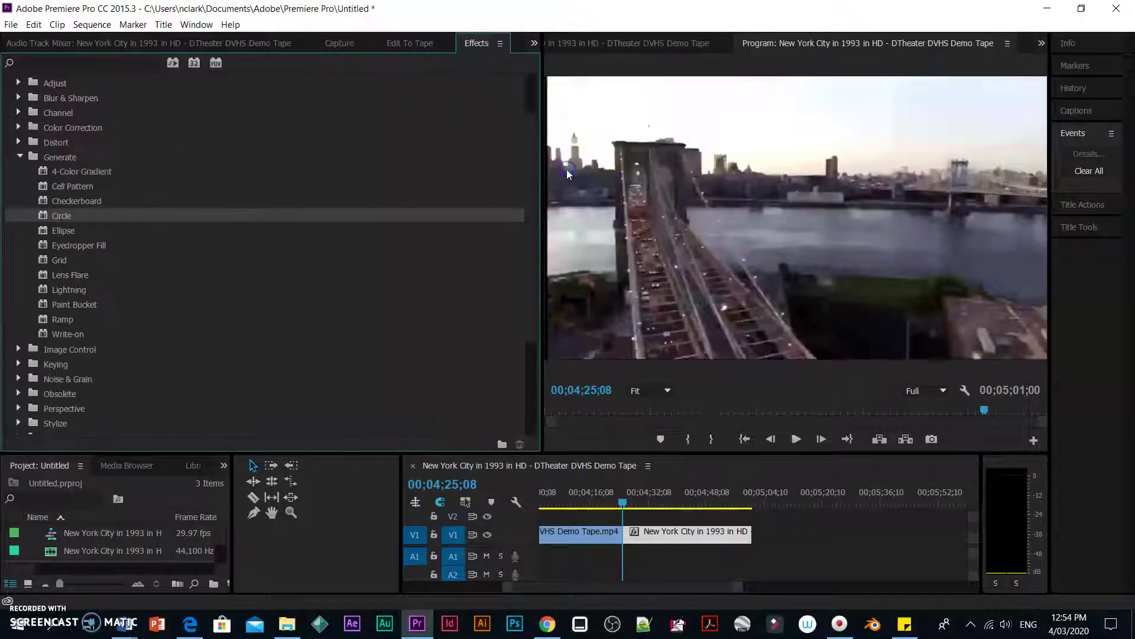
click(20, 157)
click(20, 142)
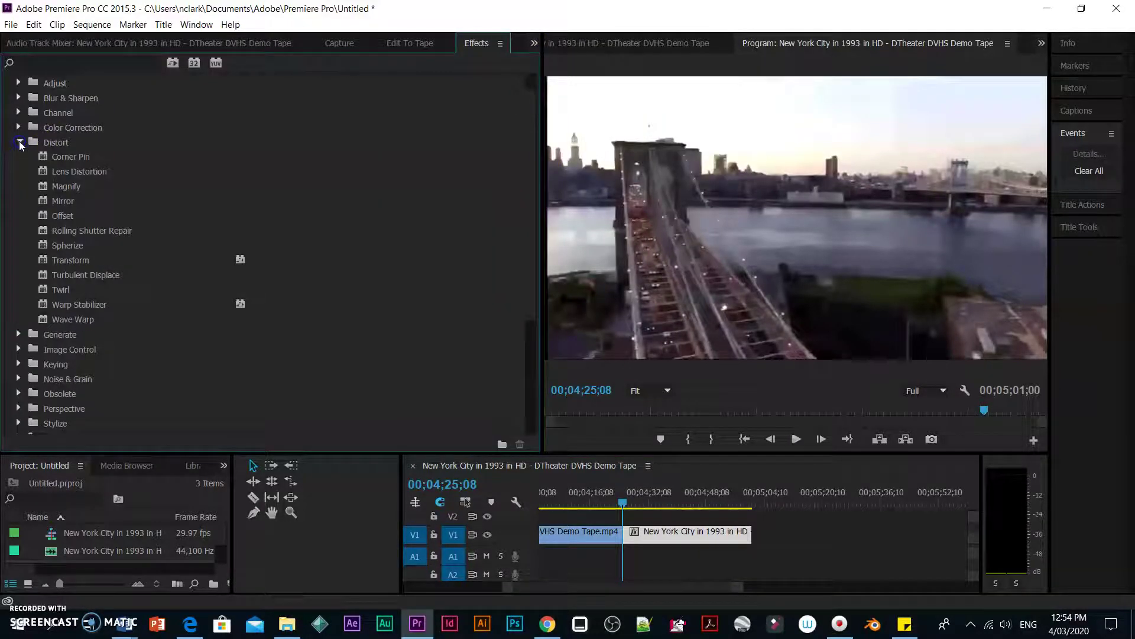
scroll(70, 185, up, 3)
click(10, 143)
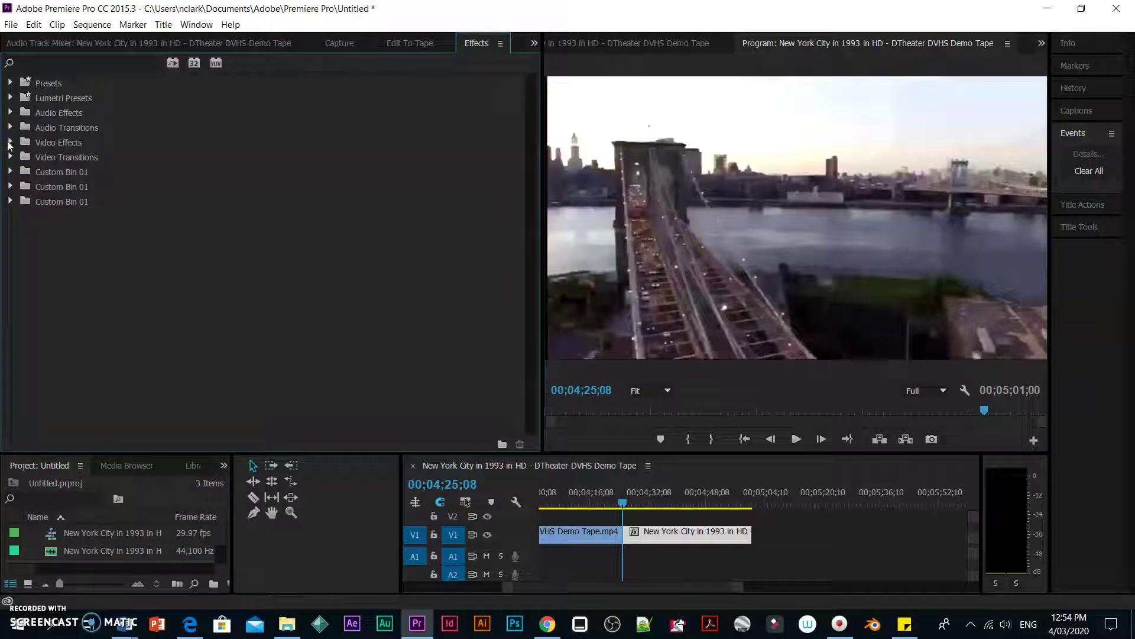
click(10, 143)
click(20, 217)
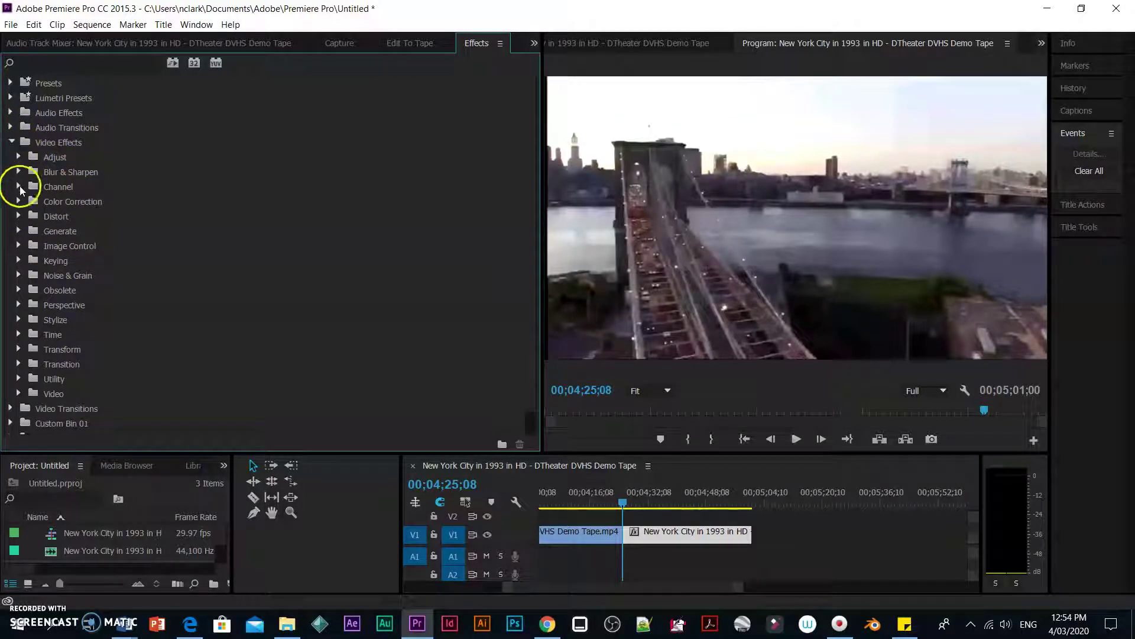
click(18, 231)
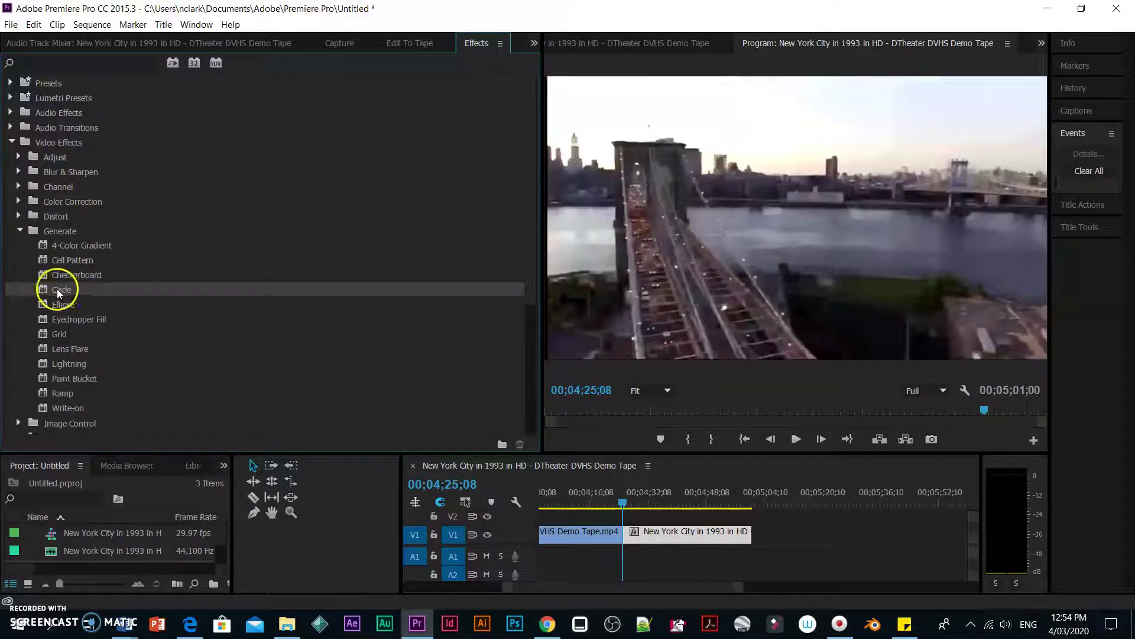
drag(41, 290, 704, 538)
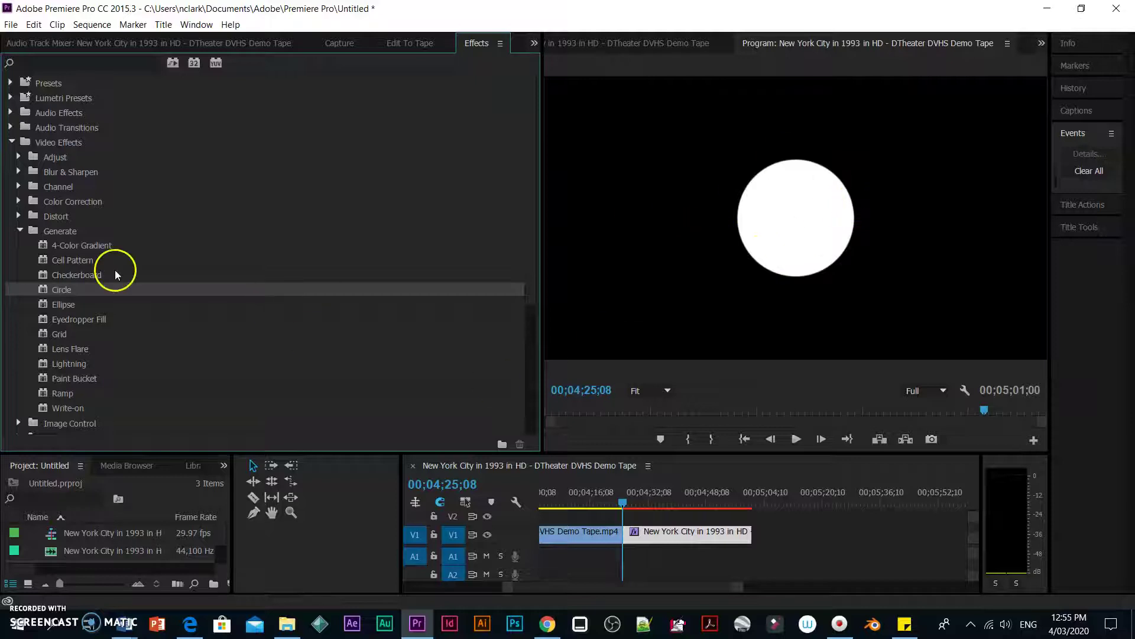
Move the playhead to 00;04;32;12 and show the clip's Circle effect settings with Motion and Opacity collapsed
click(649, 500)
click(535, 45)
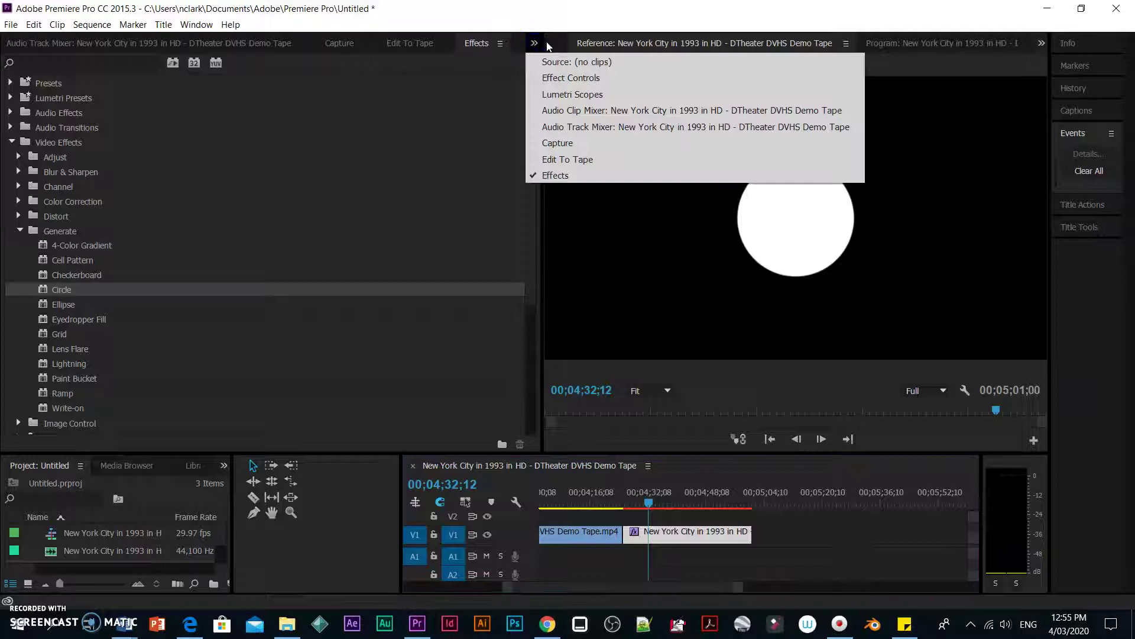
click(571, 76)
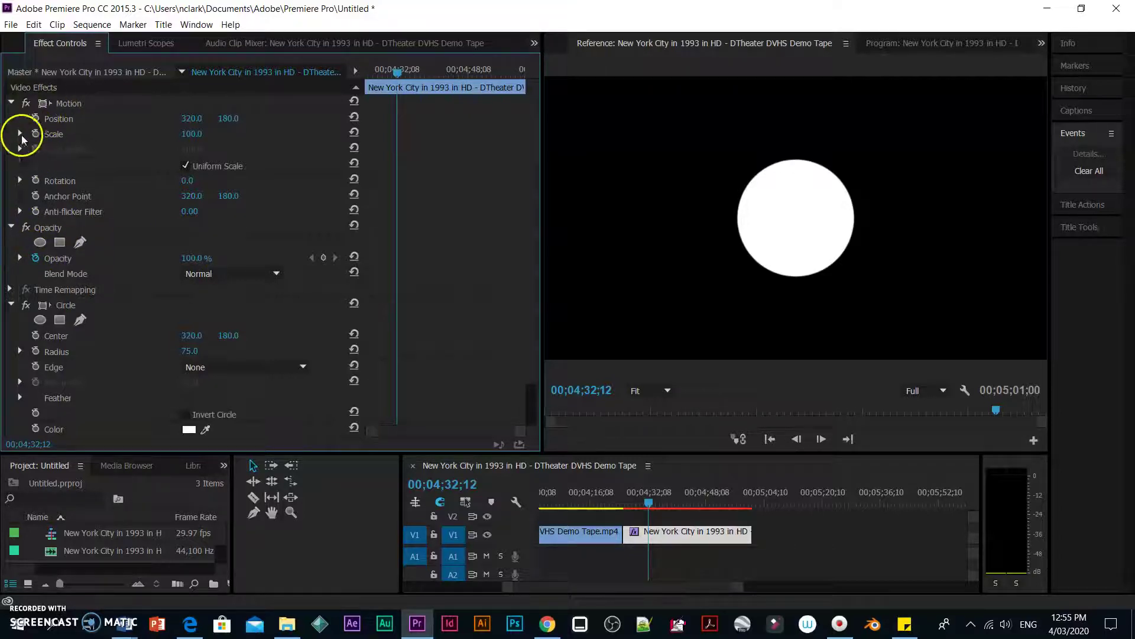
click(11, 103)
click(11, 118)
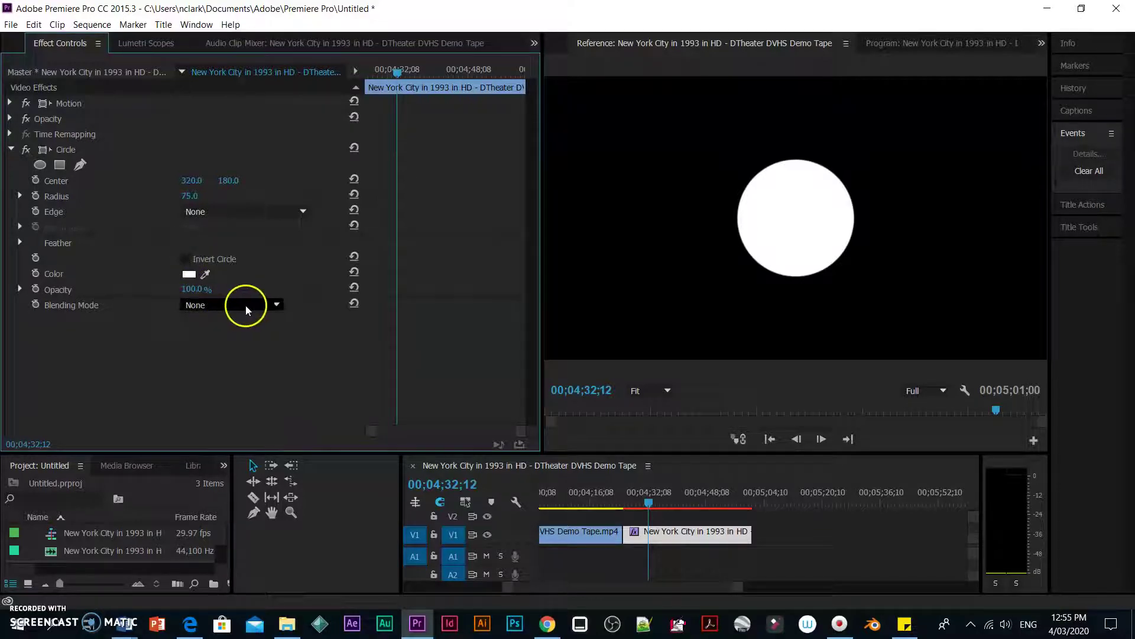
Set the Circle effect's blending mode to Darken after trying Screen
click(276, 306)
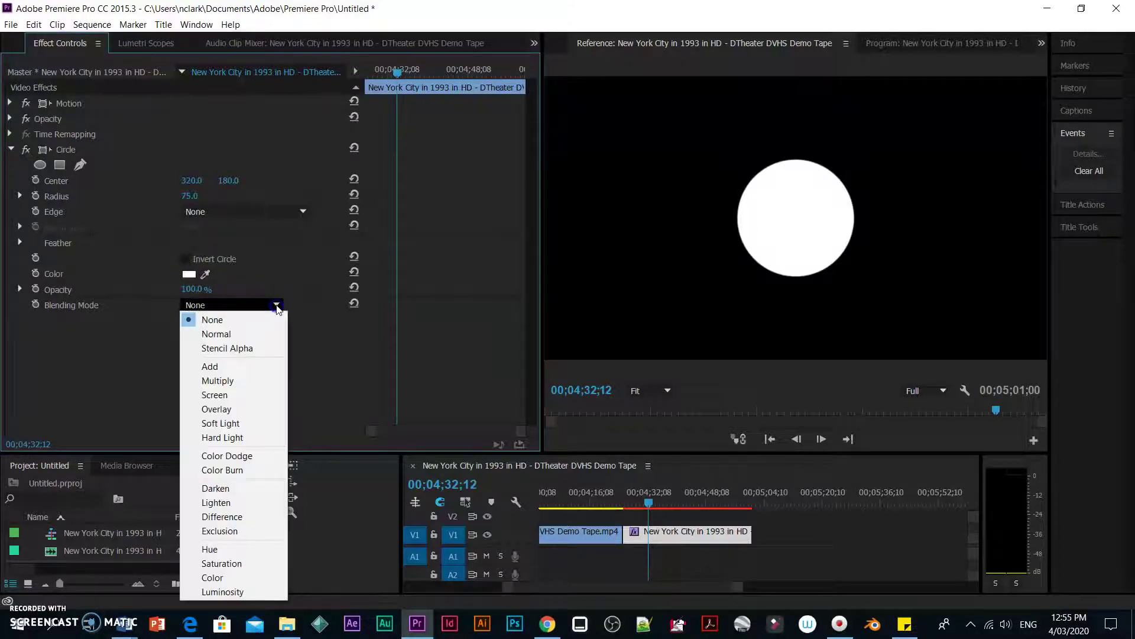
click(219, 395)
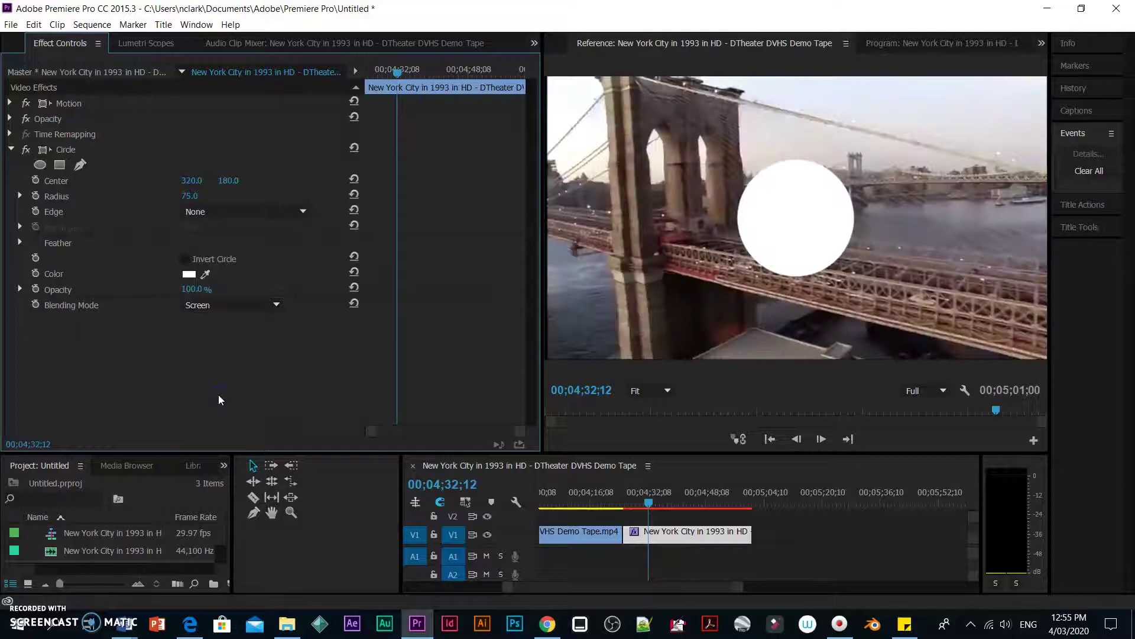
click(228, 307)
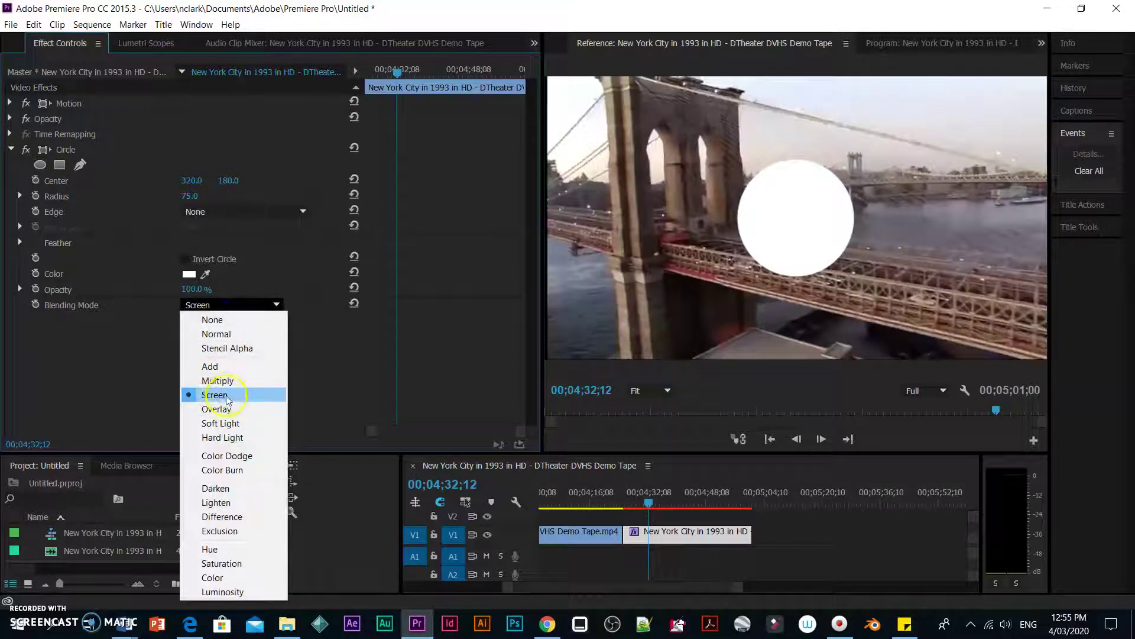
click(223, 488)
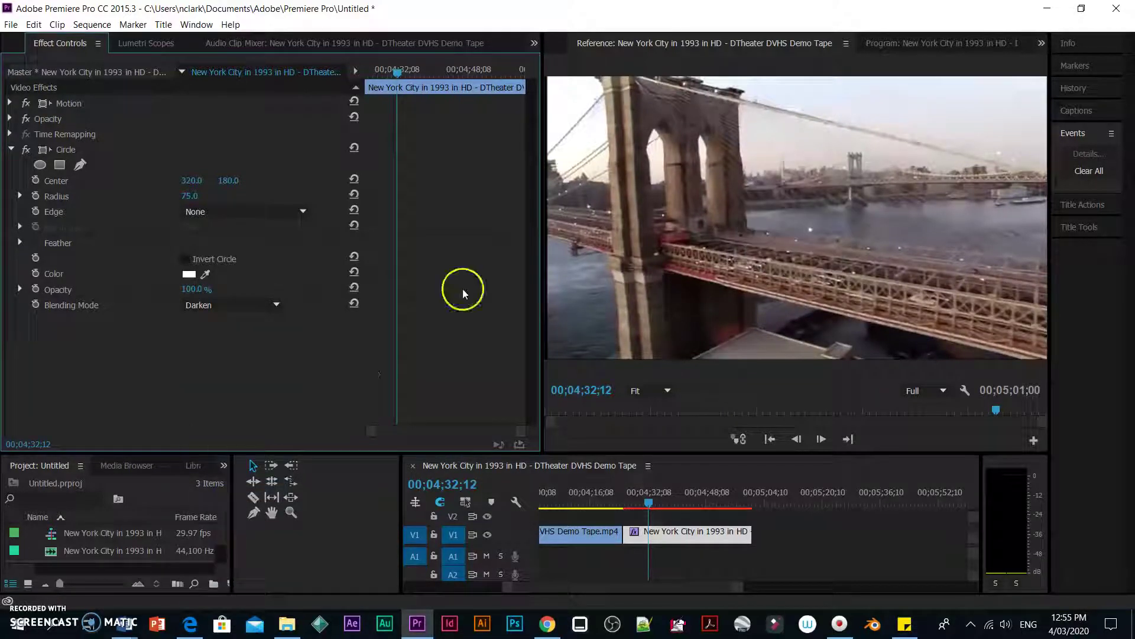
Change the Circle effect's color to black
click(189, 275)
drag(507, 299, 398, 210)
click(773, 255)
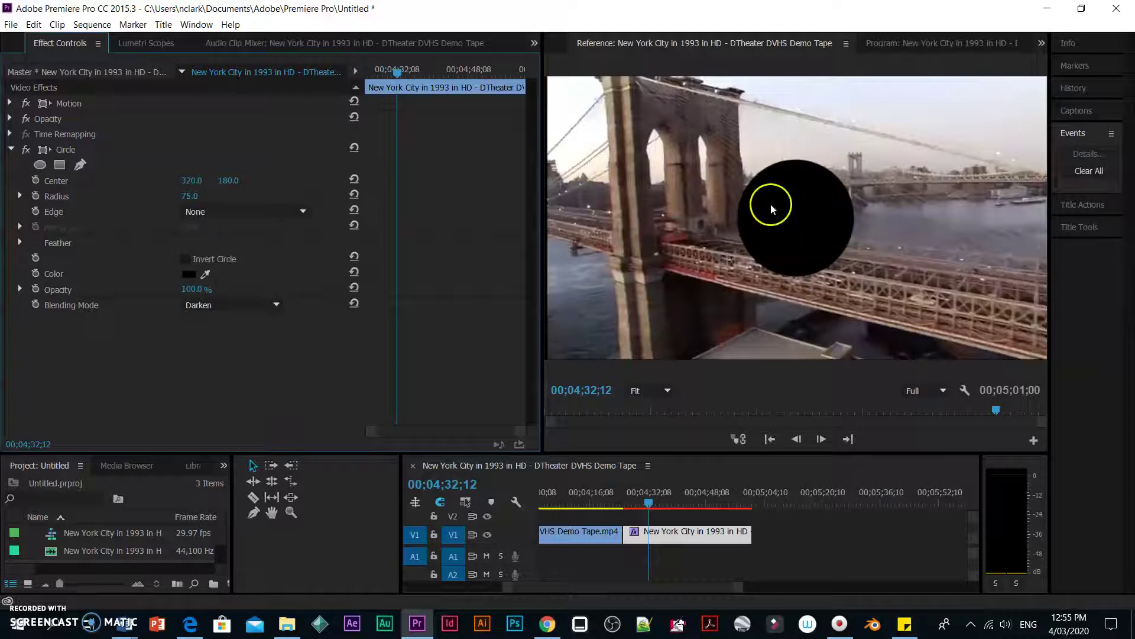
Invert the circle and set its Feather Outer Edge to 38.0
click(185, 261)
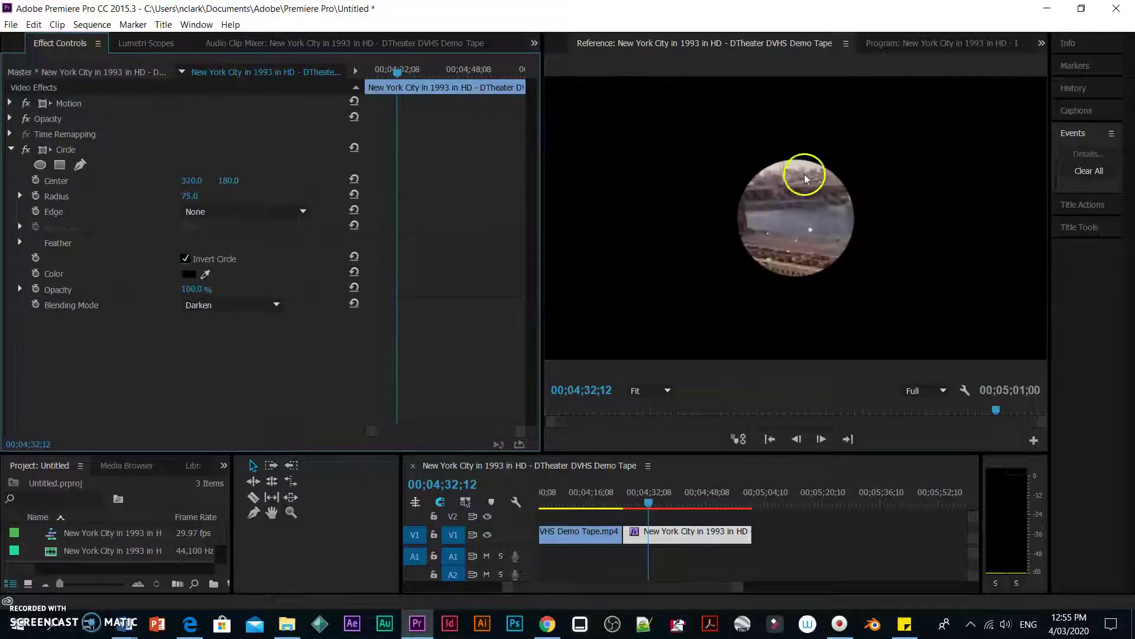
click(20, 242)
mouse_move(187, 258)
mouse_down()
mouse_move(279, 256)
mouse_move(206, 259)
mouse_up()
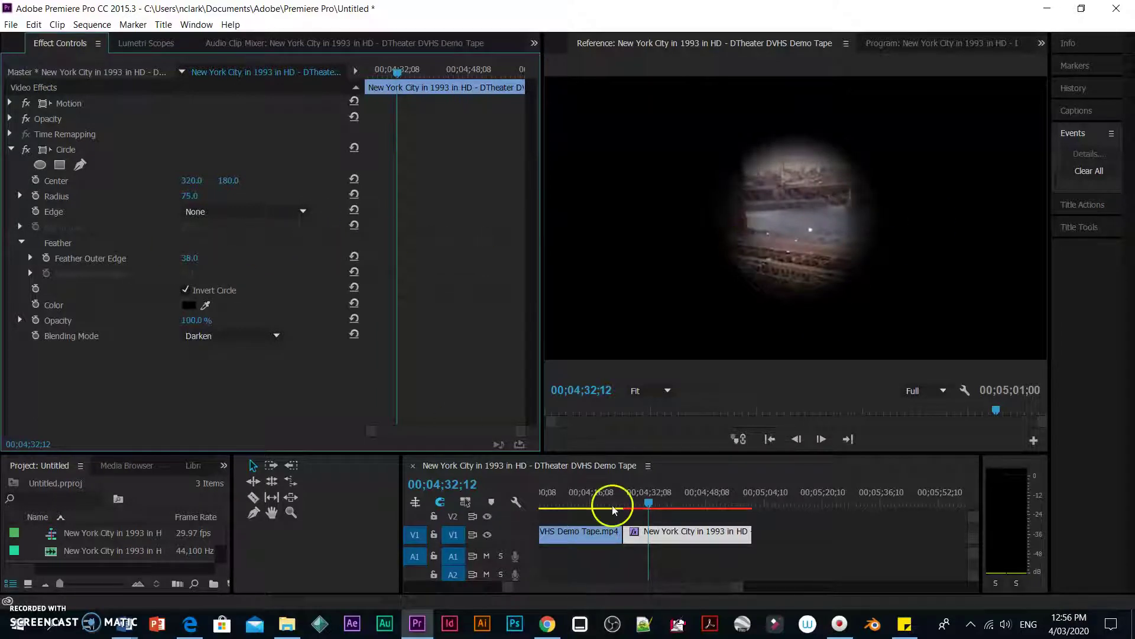
Move the playhead to 00;04;25;20 near the start of the effect clip and maximize the view of its effect settings
drag(649, 503, 625, 508)
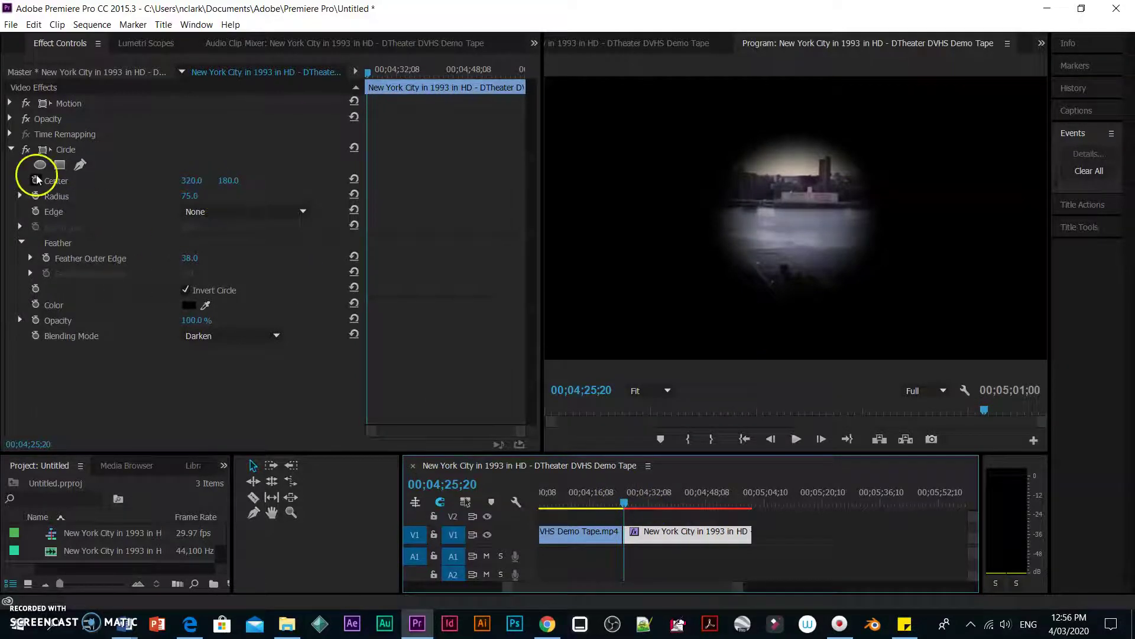
click(78, 57)
key(grave)
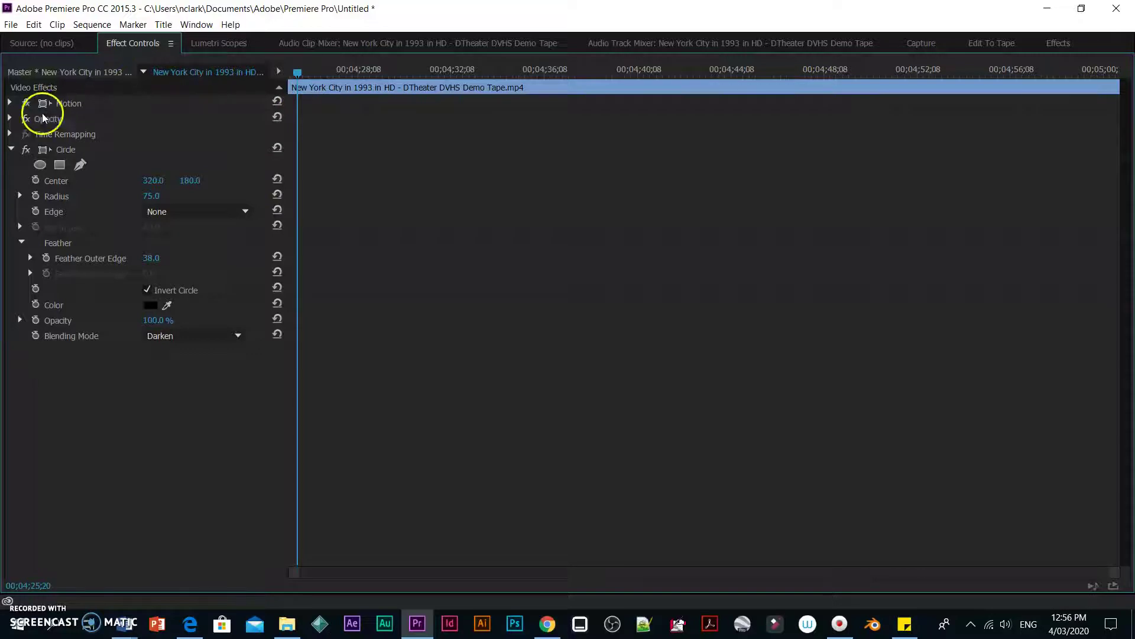
click(12, 150)
click(11, 104)
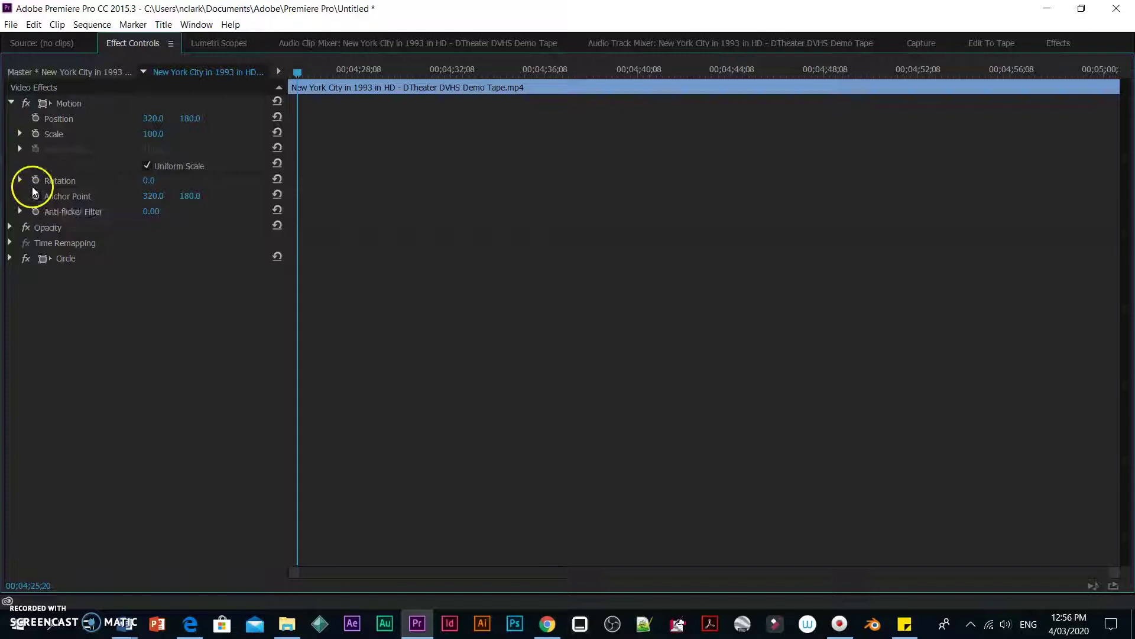
click(11, 102)
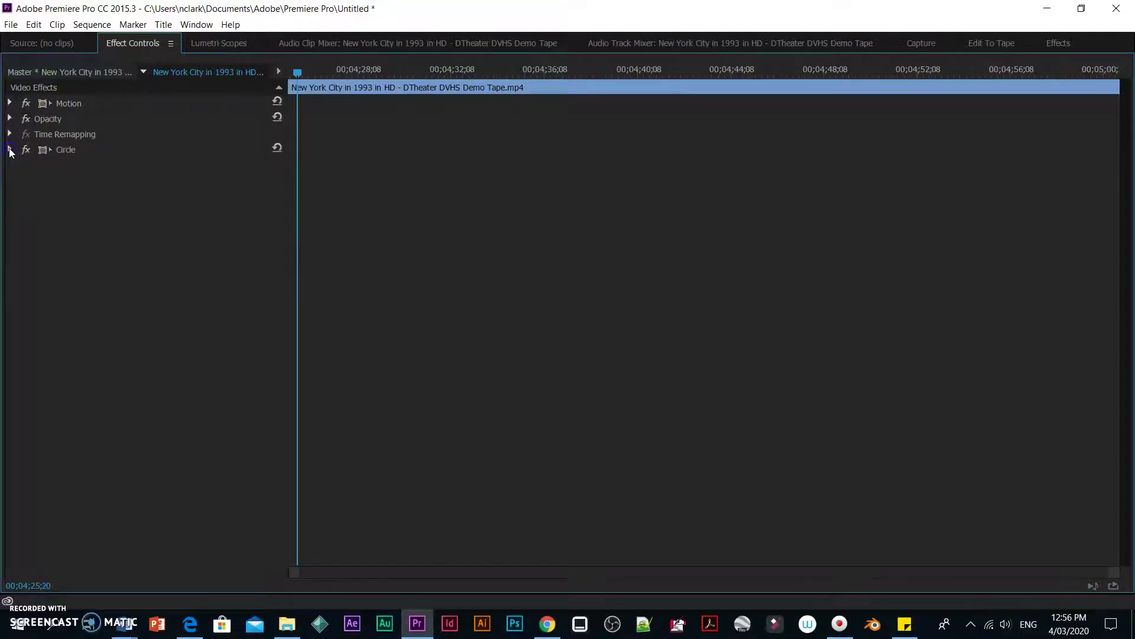
click(10, 150)
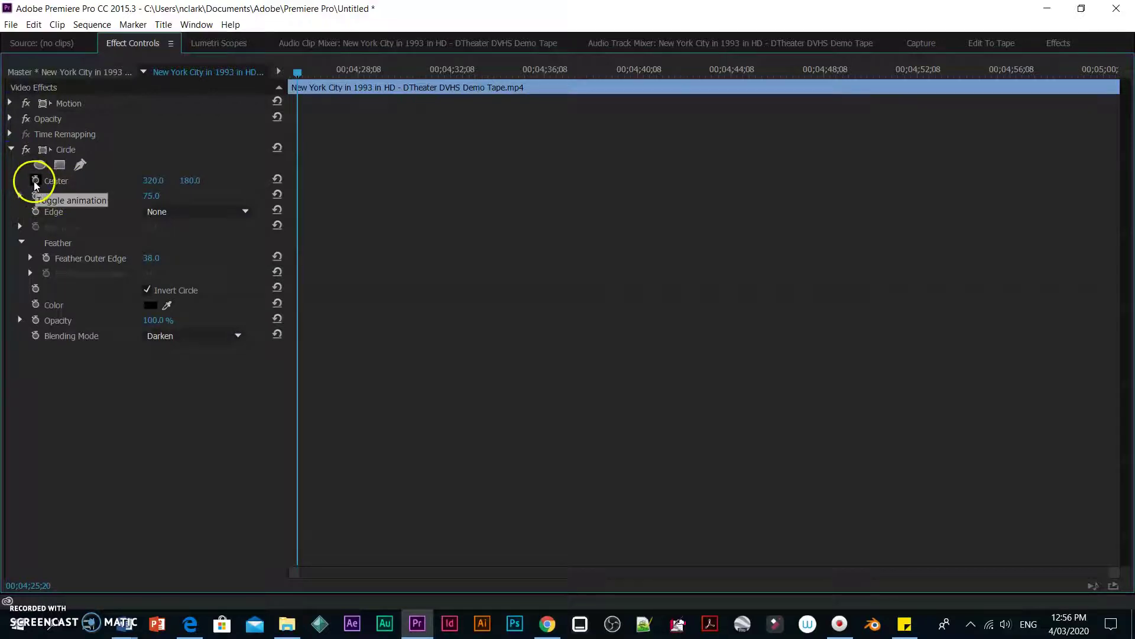
Enable keyframing for the Circle effect's Center and Radius at 00;04;25;20
click(36, 181)
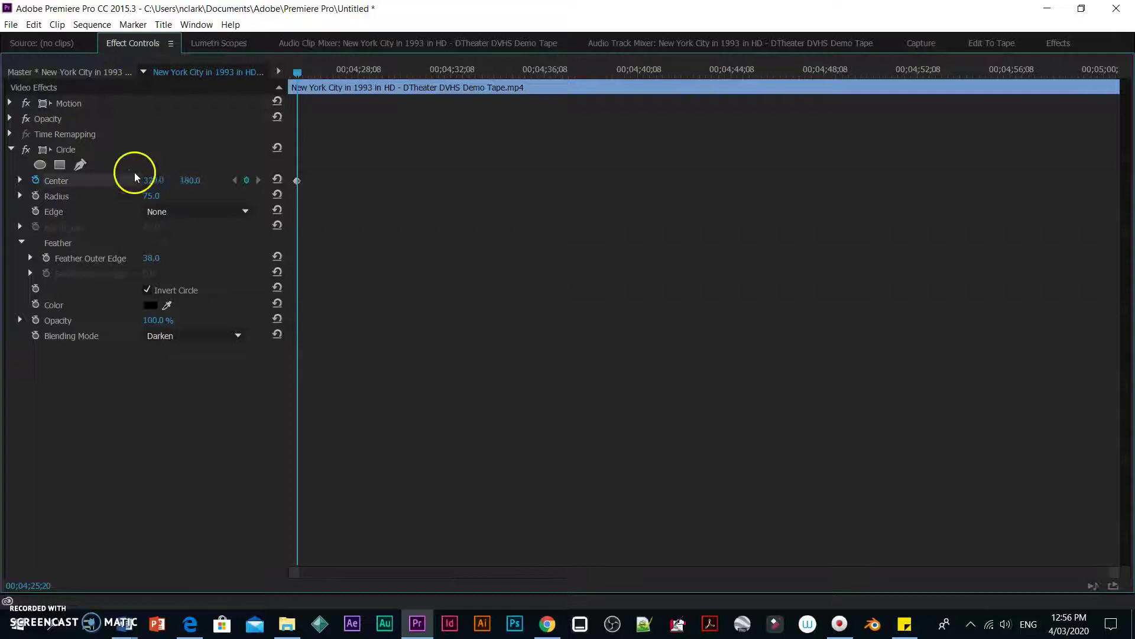
click(36, 196)
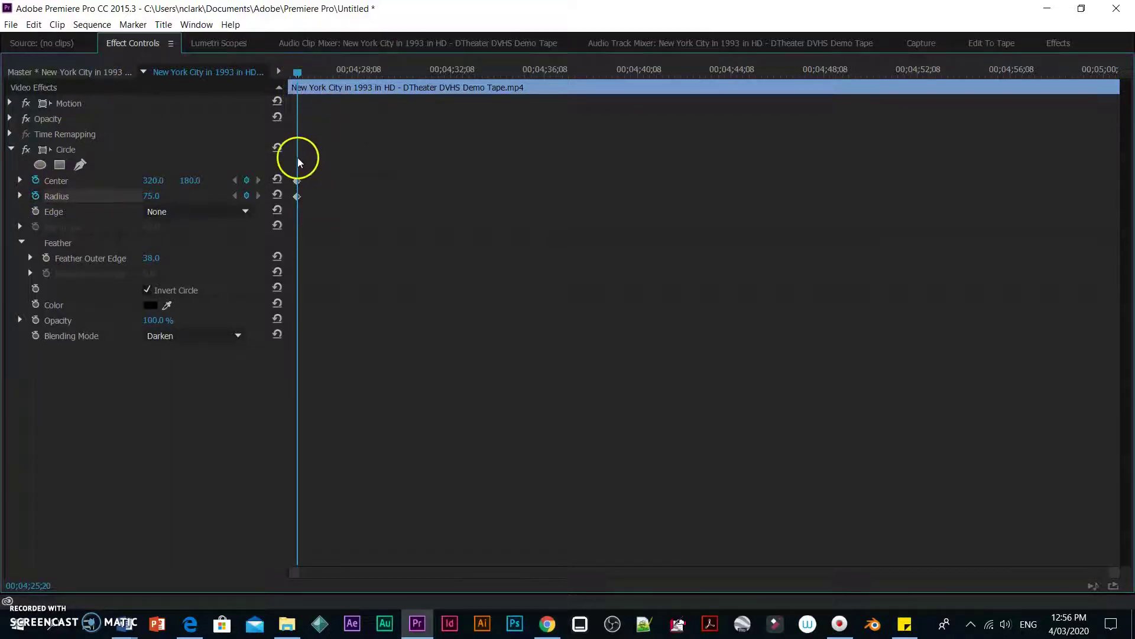
click(297, 182)
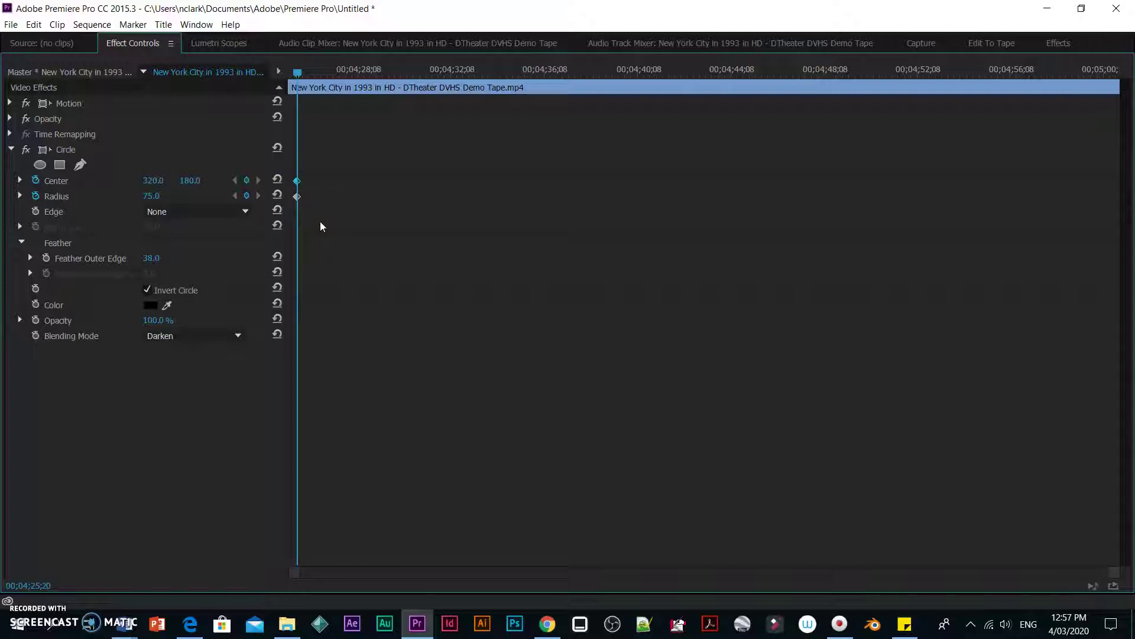
Restore the full workspace, then enlarge the upper panels and widen the timeline by narrowing the tools area
click(303, 65)
click(437, 207)
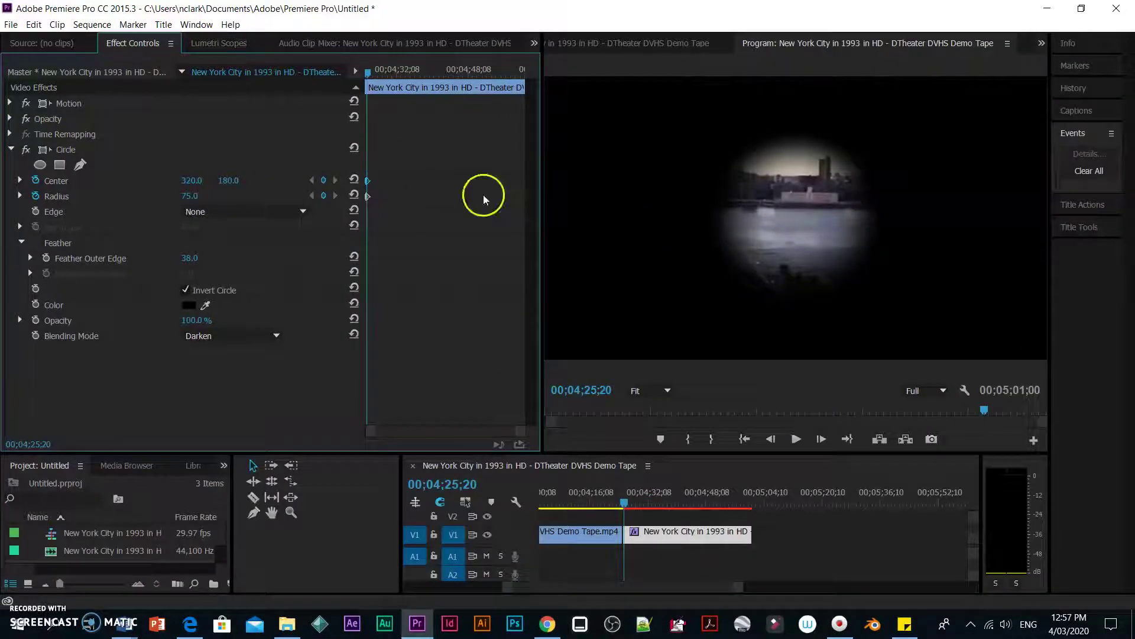
drag(586, 451, 586, 466)
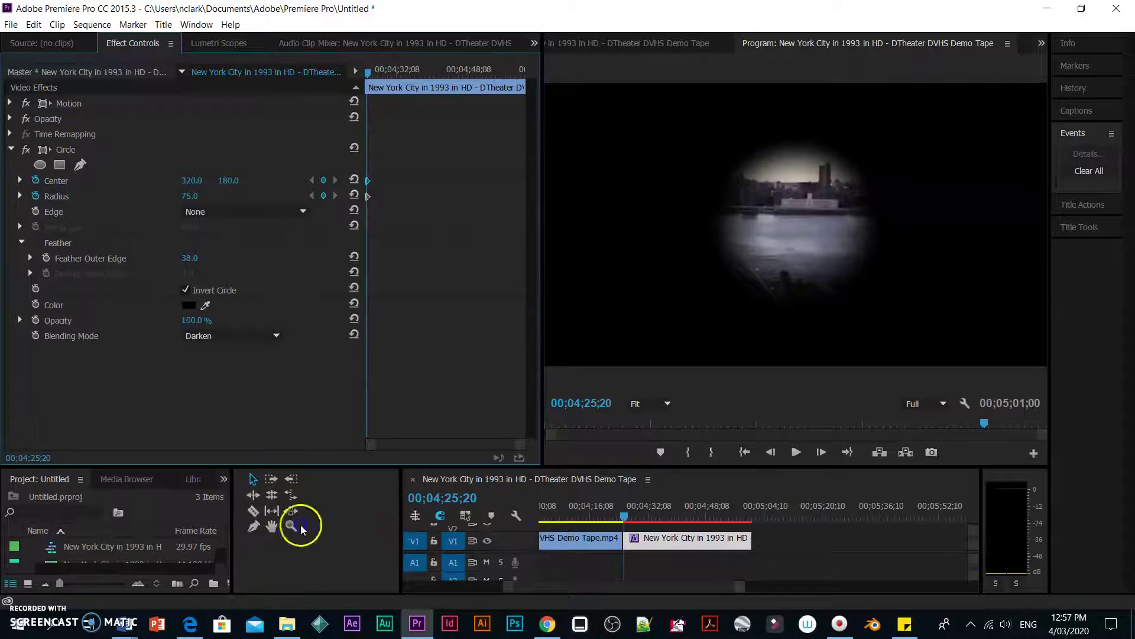
drag(402, 523, 273, 525)
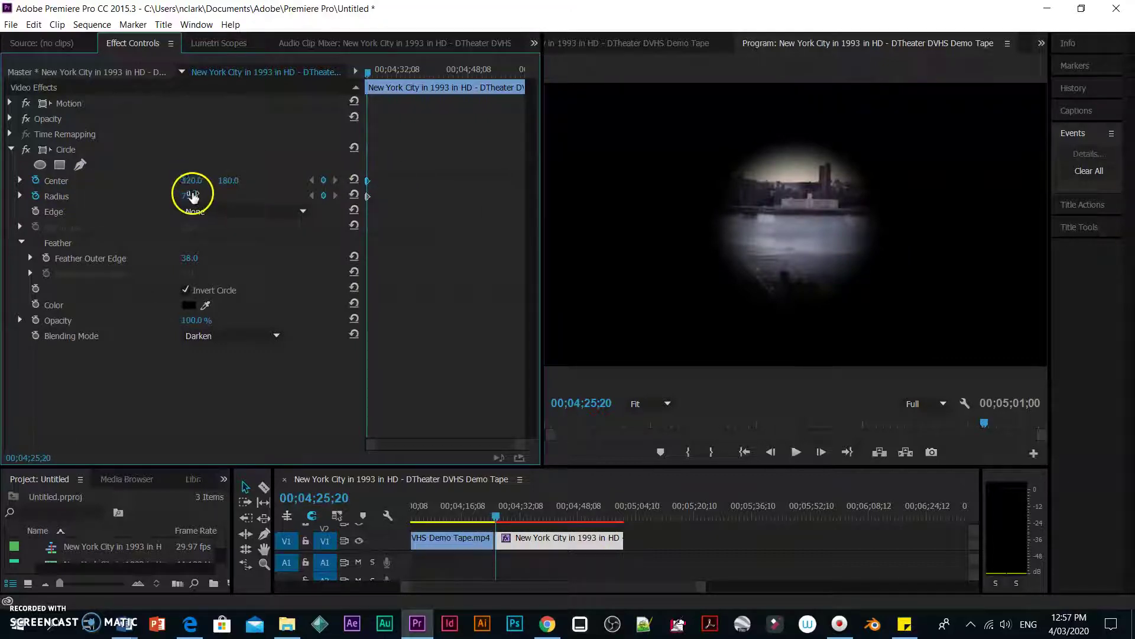
Set the circle's Radius to 392.0 at 00;04;25;20 and keyframe it to -22.0 at 00;04;40;12
drag(205, 194, 424, 181)
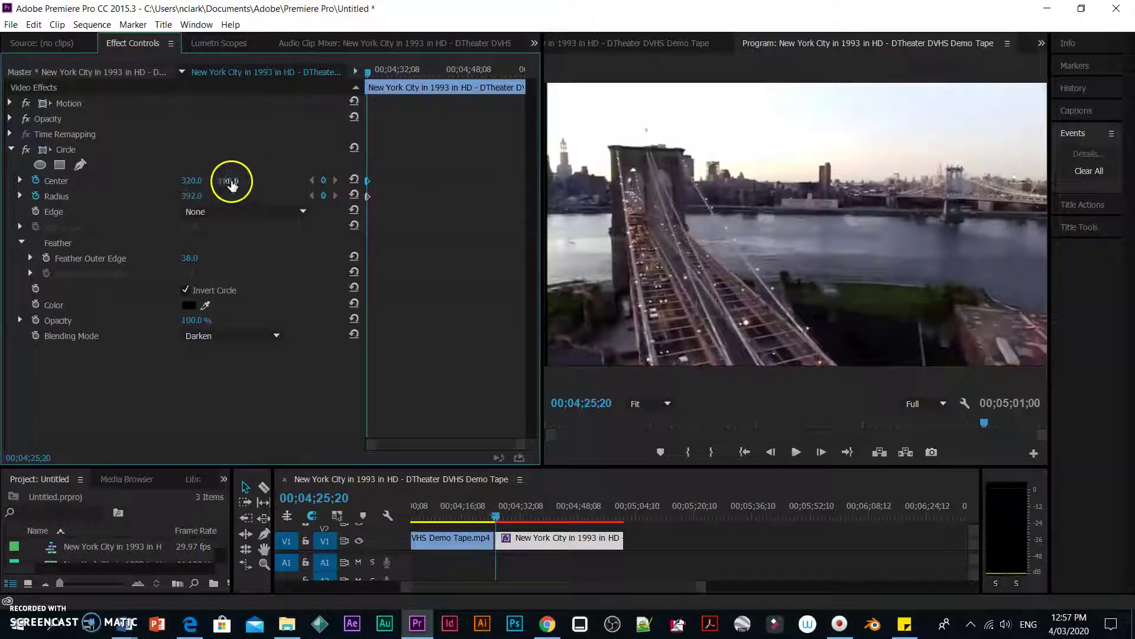
drag(375, 72, 435, 76)
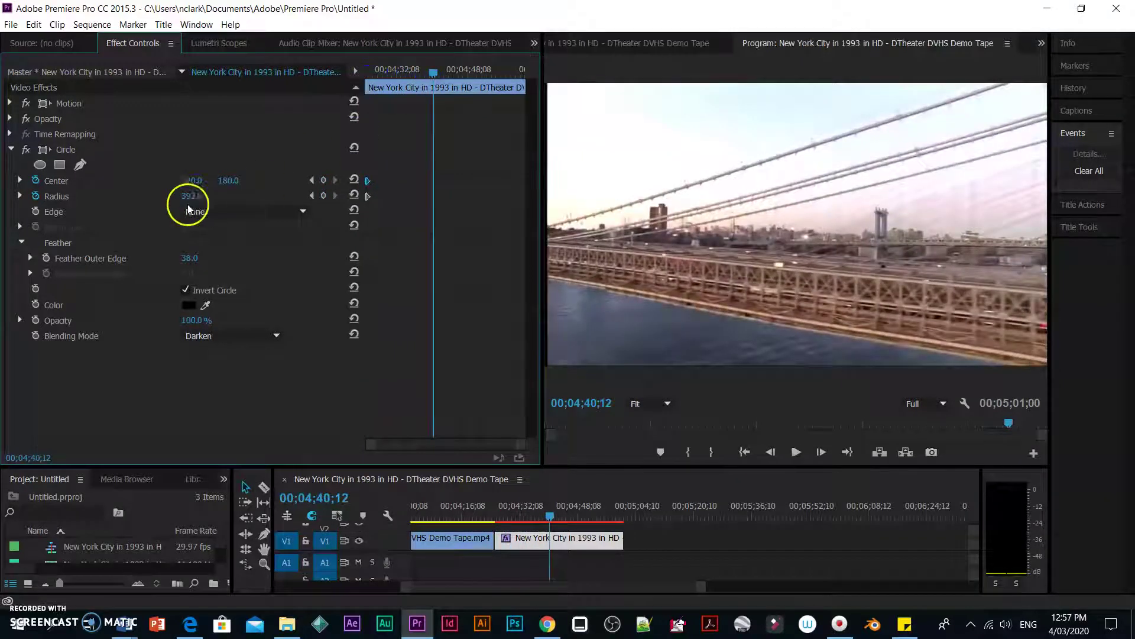
mouse_move(193, 195)
mouse_down()
mouse_move(28, 215)
mouse_move(138, 207)
mouse_move(113, 220)
mouse_up()
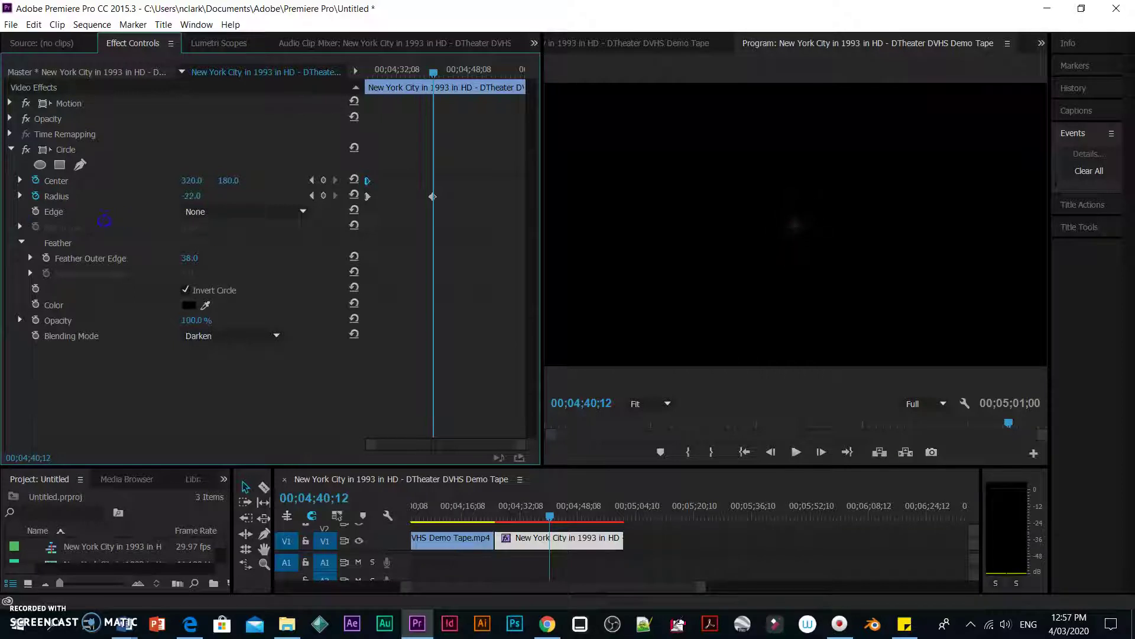
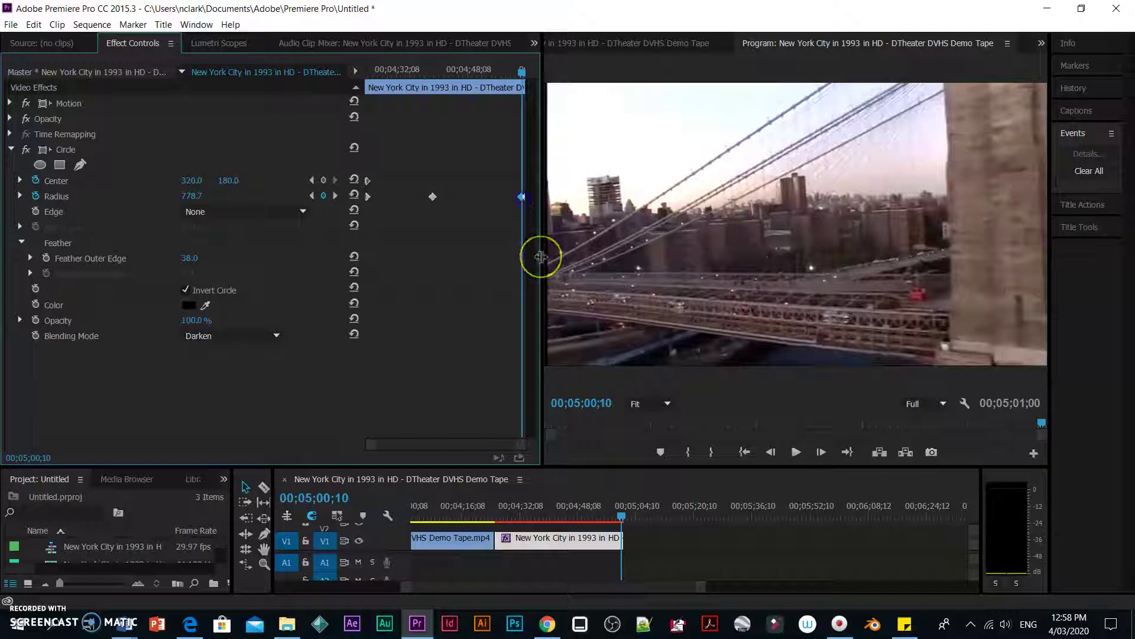
Move the middle Radius keyframe slightly earlier, to about 00;04;37, and play the effect from the clip's start
key(grave)
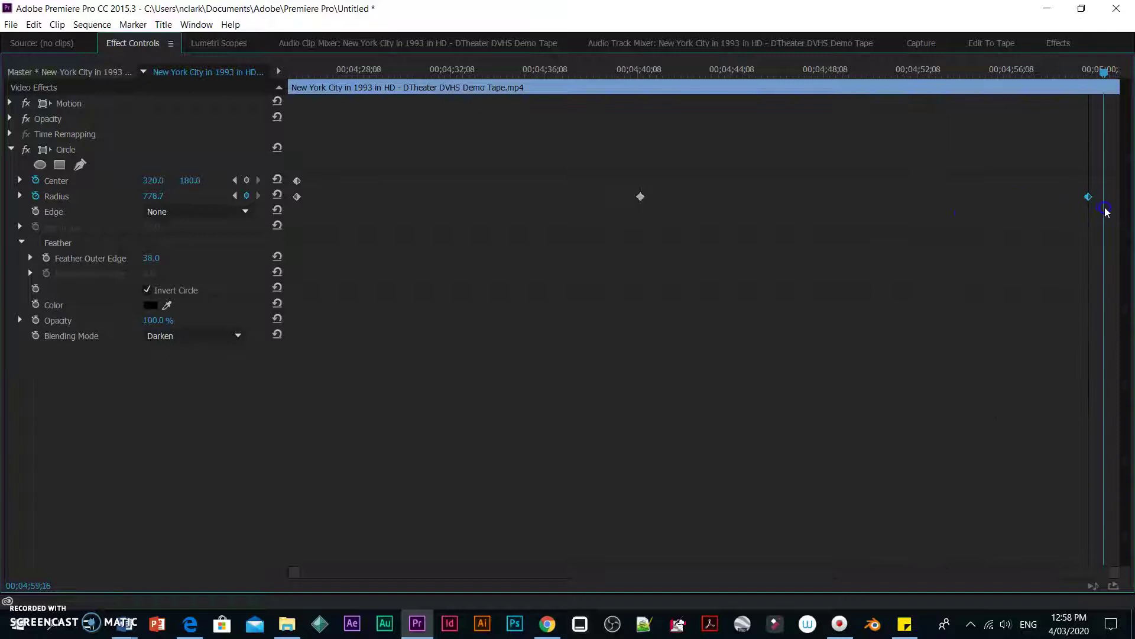
drag(644, 200, 726, 199)
key(grave)
click(665, 315)
drag(557, 514, 496, 518)
key(space)
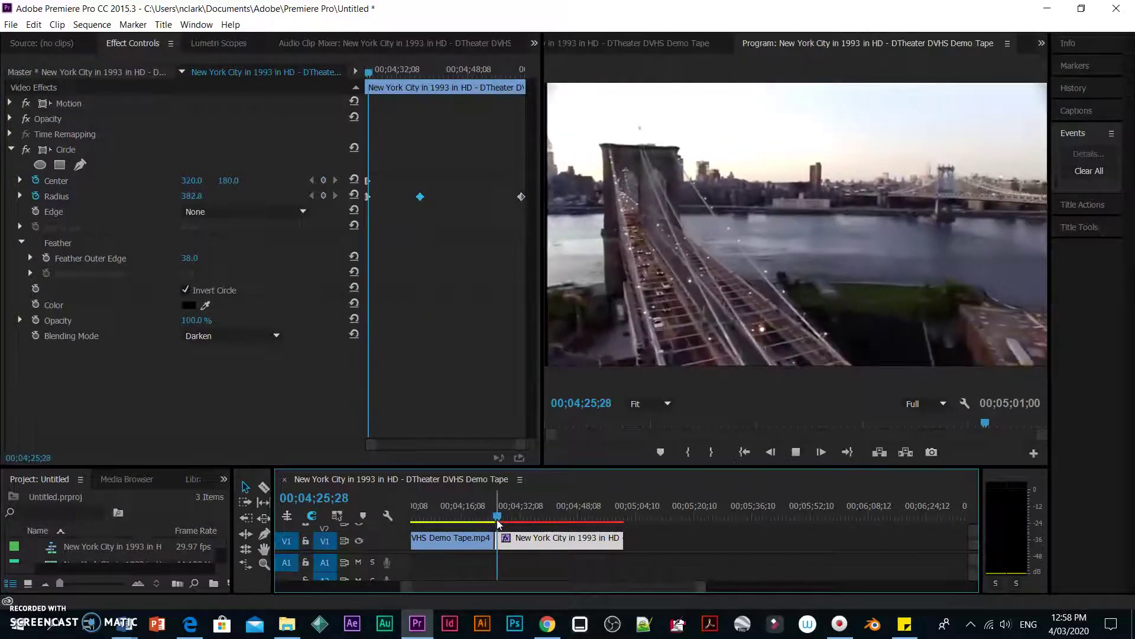
Move the middle Radius keyframe to about 00;04;32 and play the faster closing circle from the clip's start
click(420, 189)
drag(412, 202, 397, 201)
drag(518, 514, 495, 520)
key(space)
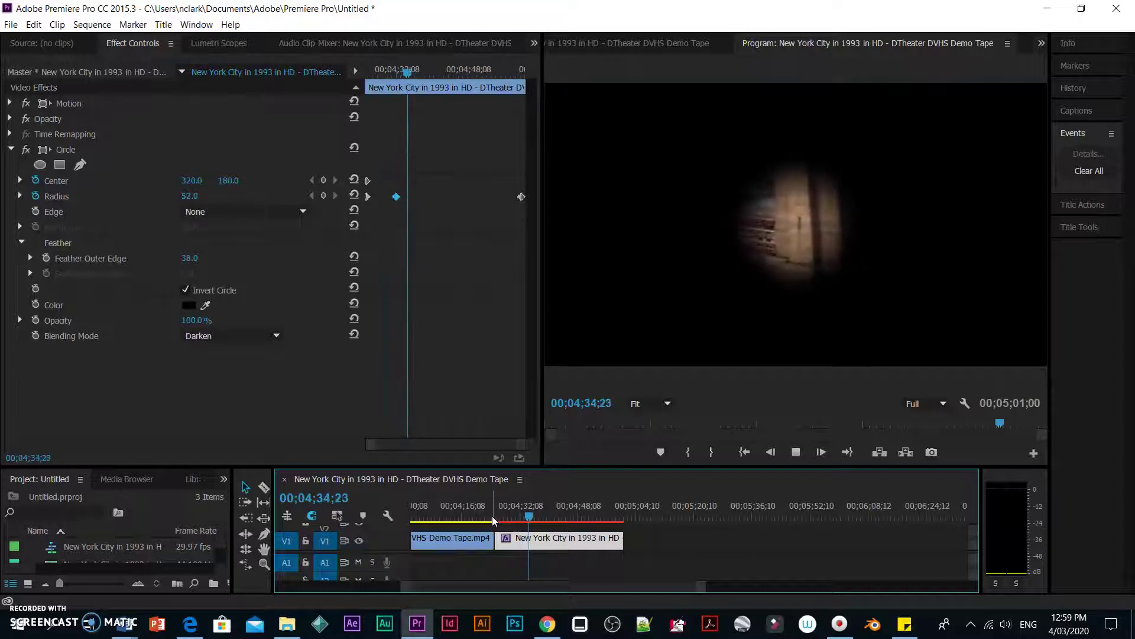
Move the middle Radius keyframe to about 00;04;49 and play the slower closing circle from the clip's start
click(492, 516)
click(412, 194)
drag(397, 198, 476, 200)
click(493, 518)
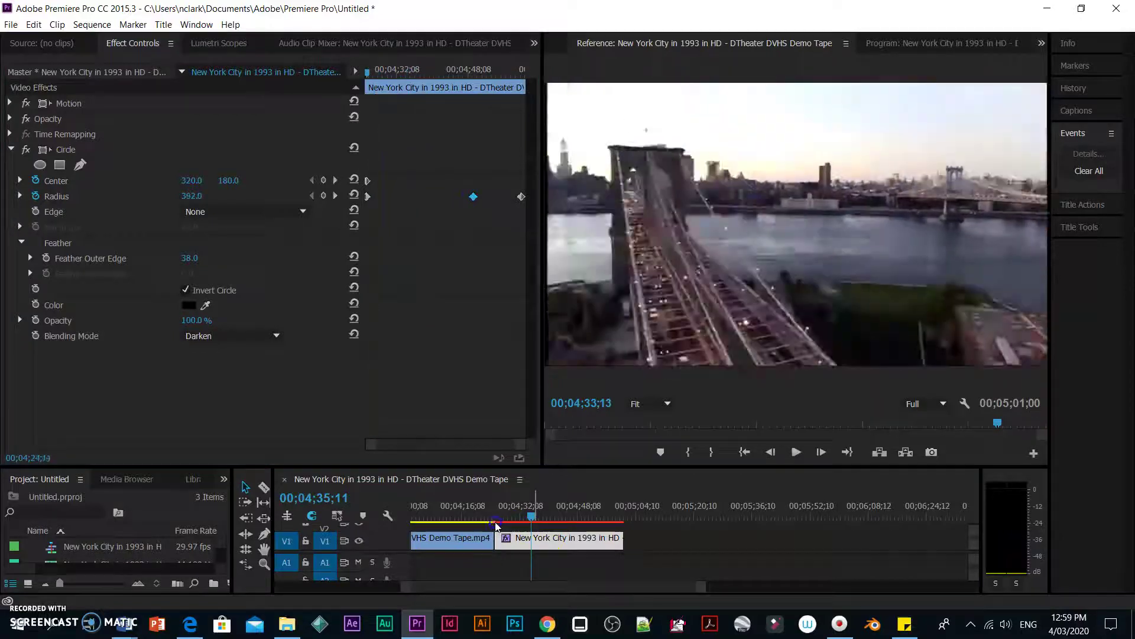
drag(490, 517, 500, 515)
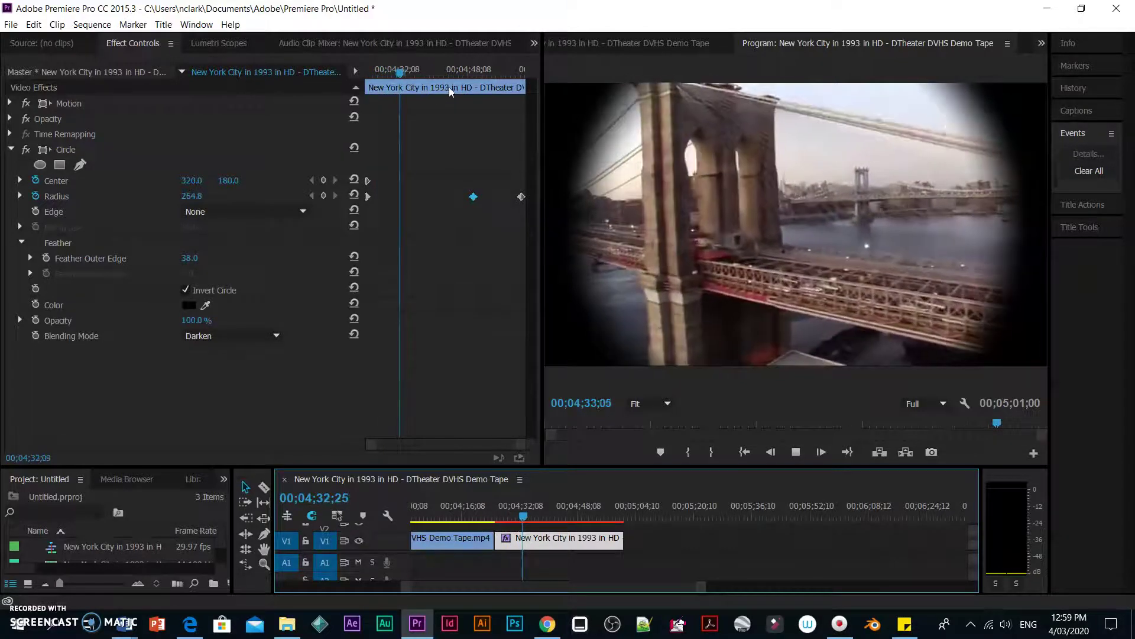
click(472, 69)
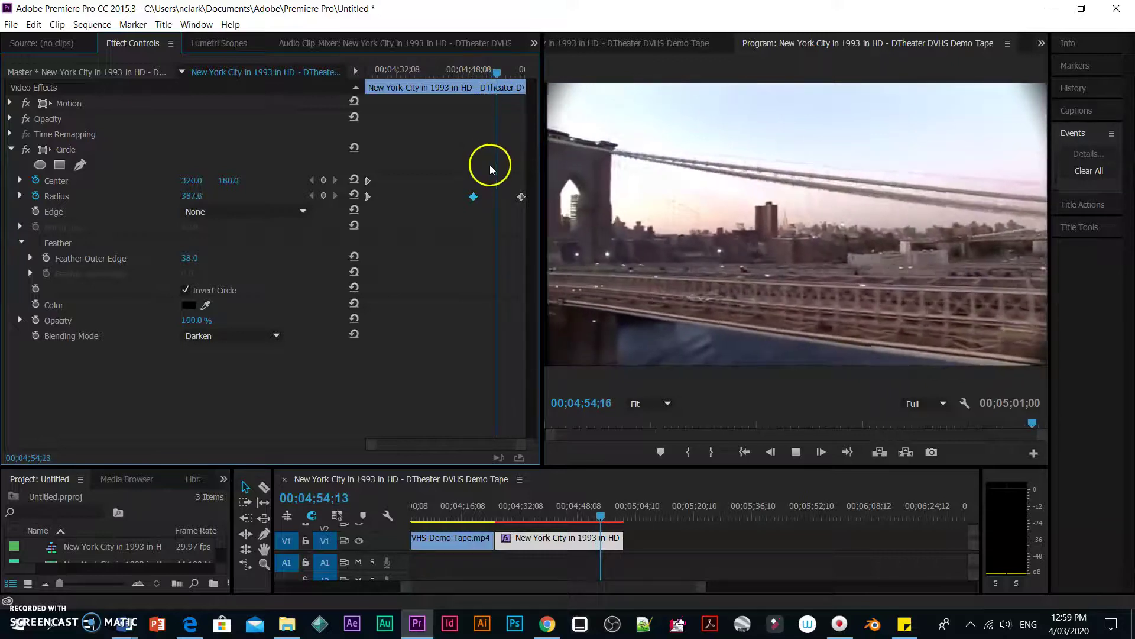
drag(505, 73, 372, 127)
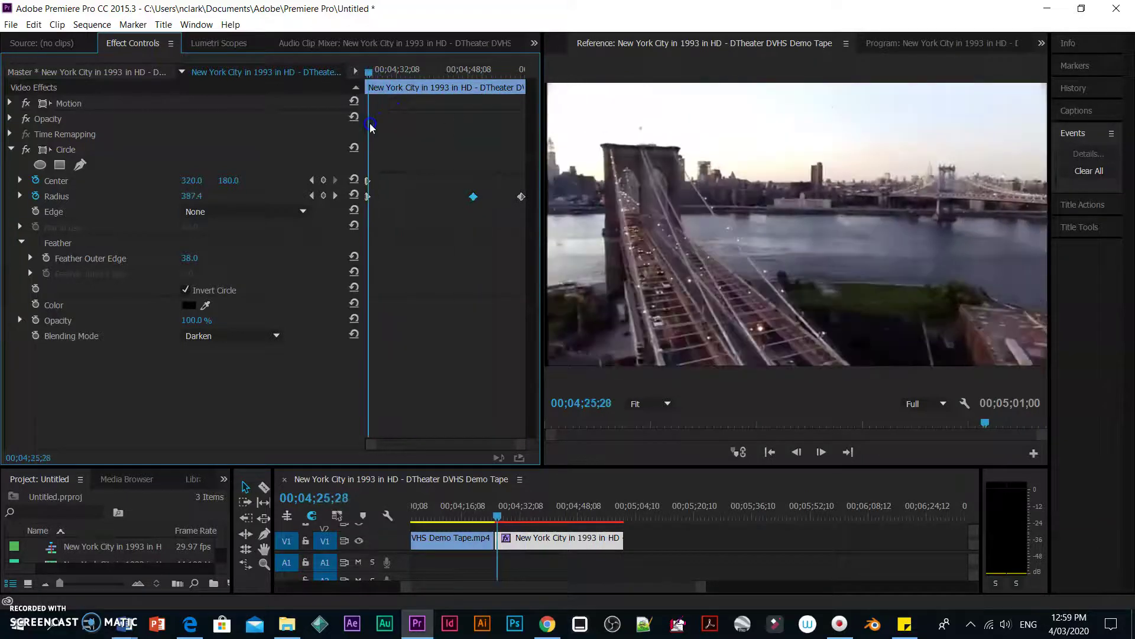
click(63, 203)
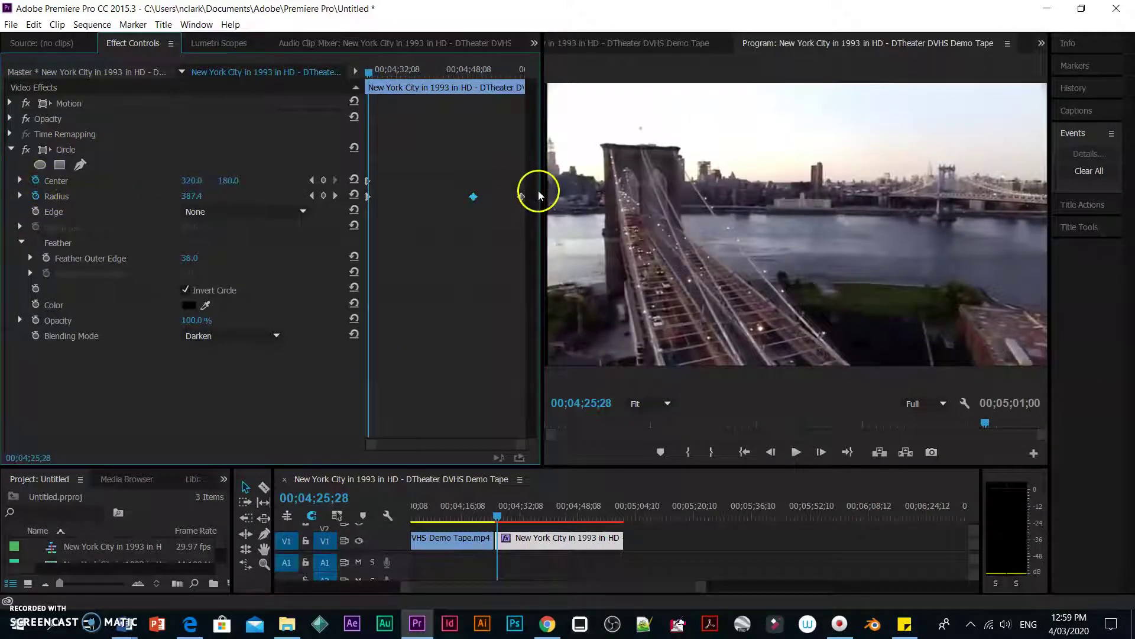
Keyframe the circle's Center toward the frame's lower right around 00;04;33, and to 57.0, -1.0 at 00;04;44;00
drag(370, 73, 402, 72)
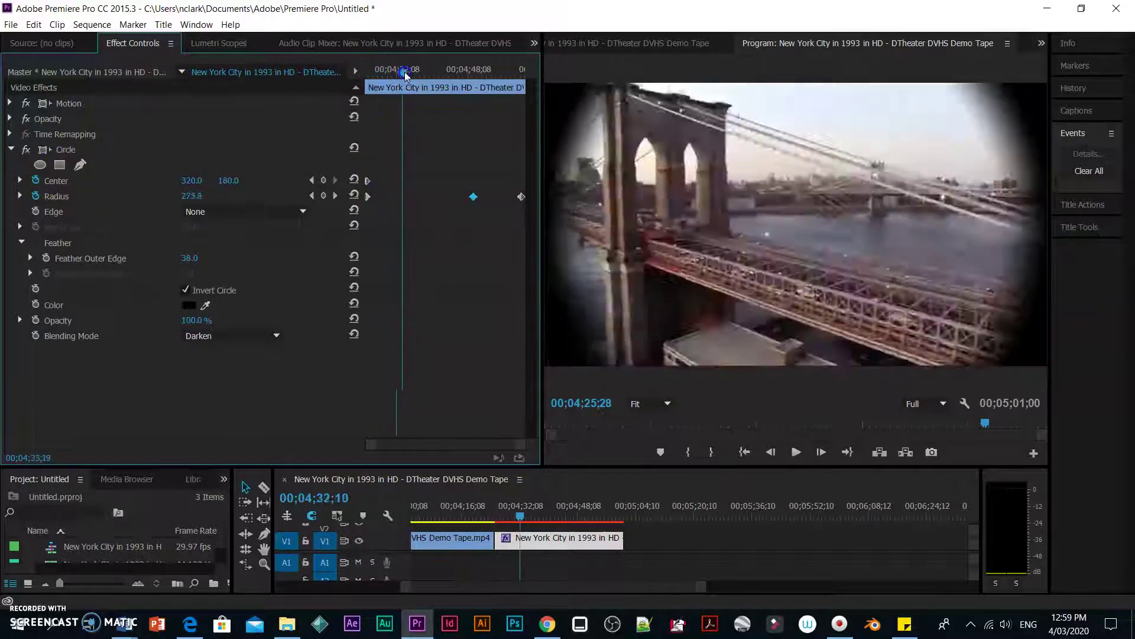
click(202, 199)
drag(212, 180, 237, 181)
drag(402, 71, 449, 70)
drag(228, 180, 122, 183)
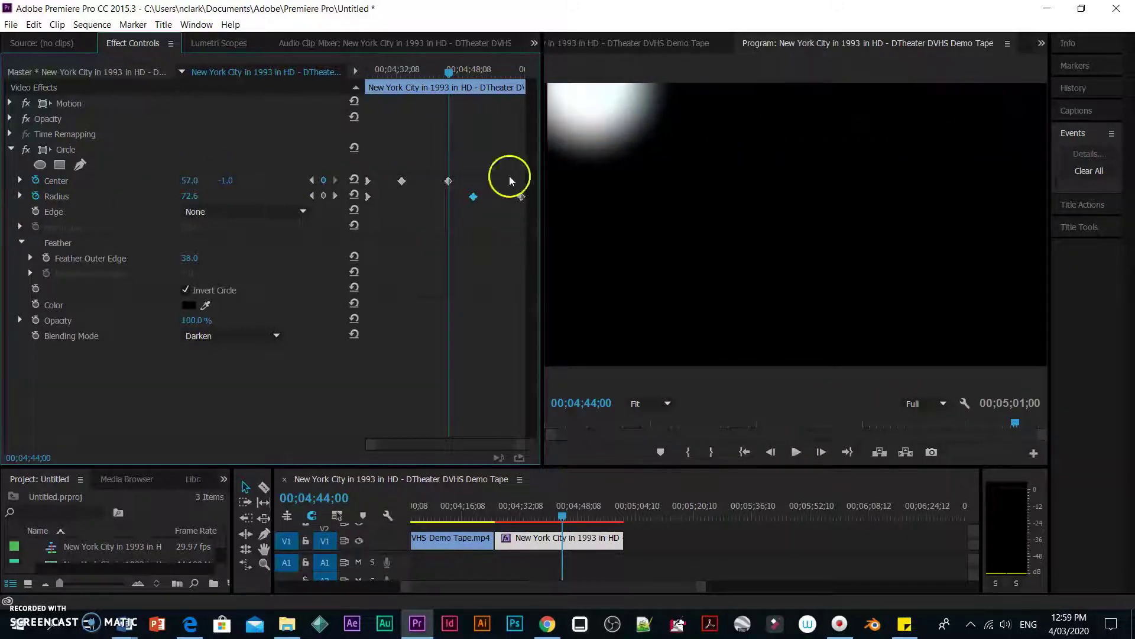
Keyframe the circle's Center near the middle of the frame at 00;04;48;28 and to 893.0, 172.0 at 00;04;54;11
drag(448, 72, 470, 72)
click(200, 190)
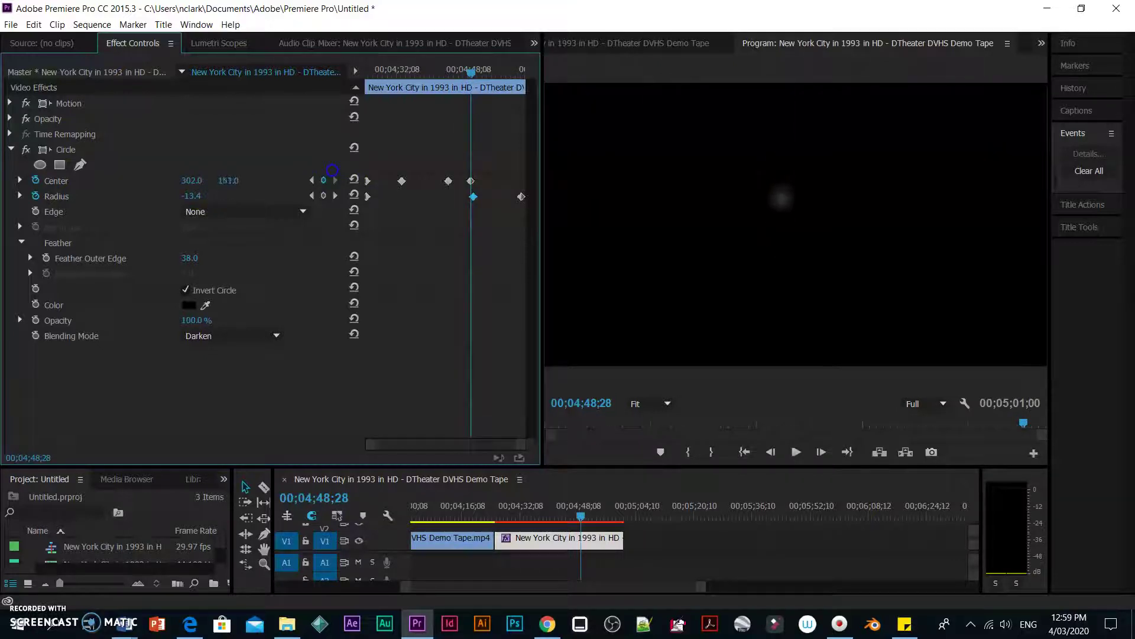
drag(474, 69, 499, 69)
drag(192, 180, 100, 211)
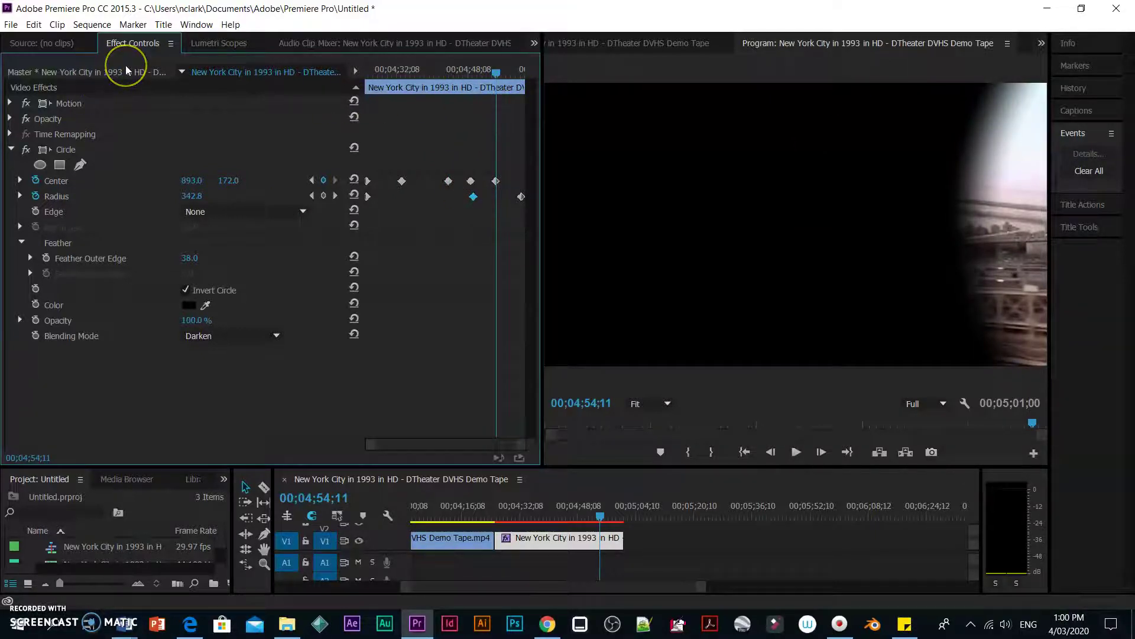
Play the moving circle from the start of the effect clip and replay the section around 00;04;48
key(grave)
key(grave)
drag(495, 71, 367, 116)
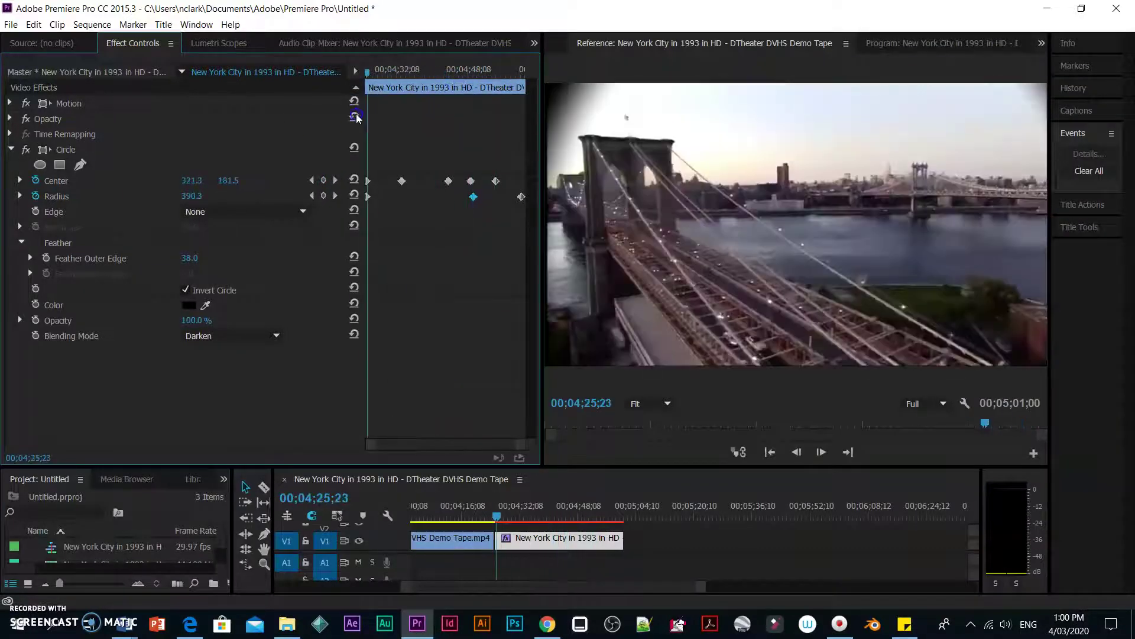
click(375, 74)
key(space)
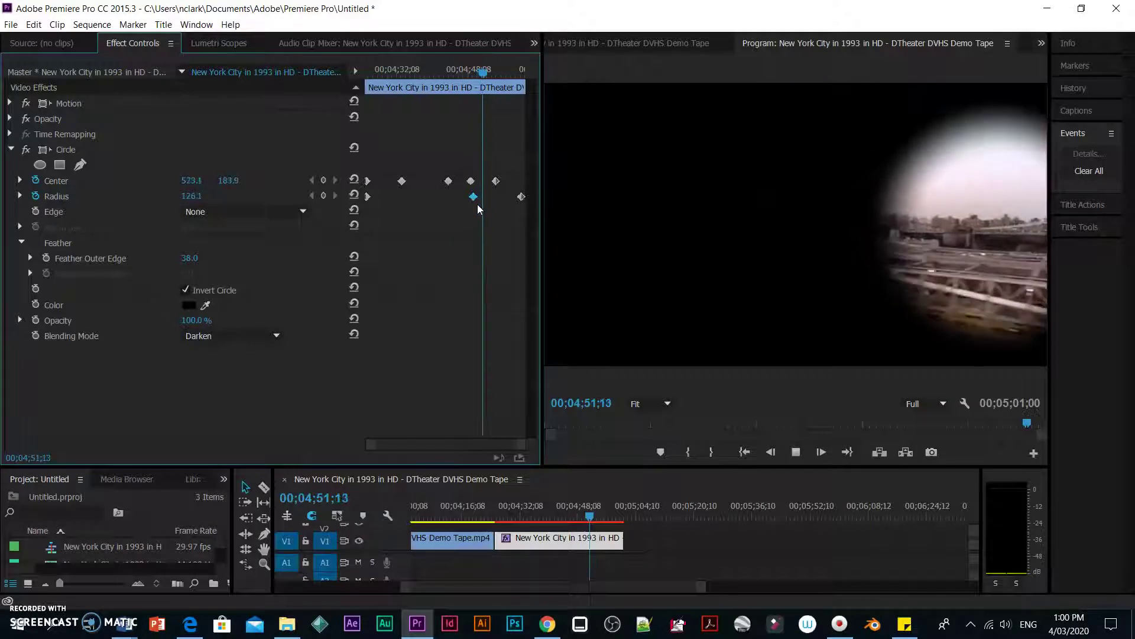
click(483, 92)
drag(481, 75, 464, 77)
key(space)
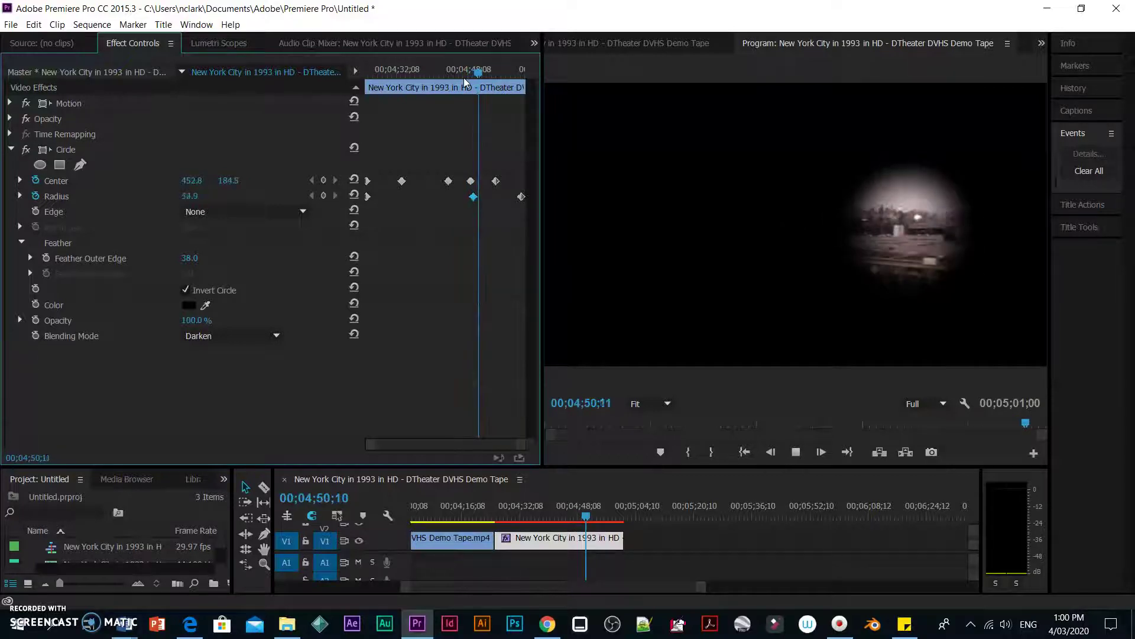
Move the middle Radius keyframe to 00;04;32;05, play the result and dismiss the system's battery notice
drag(473, 196, 396, 204)
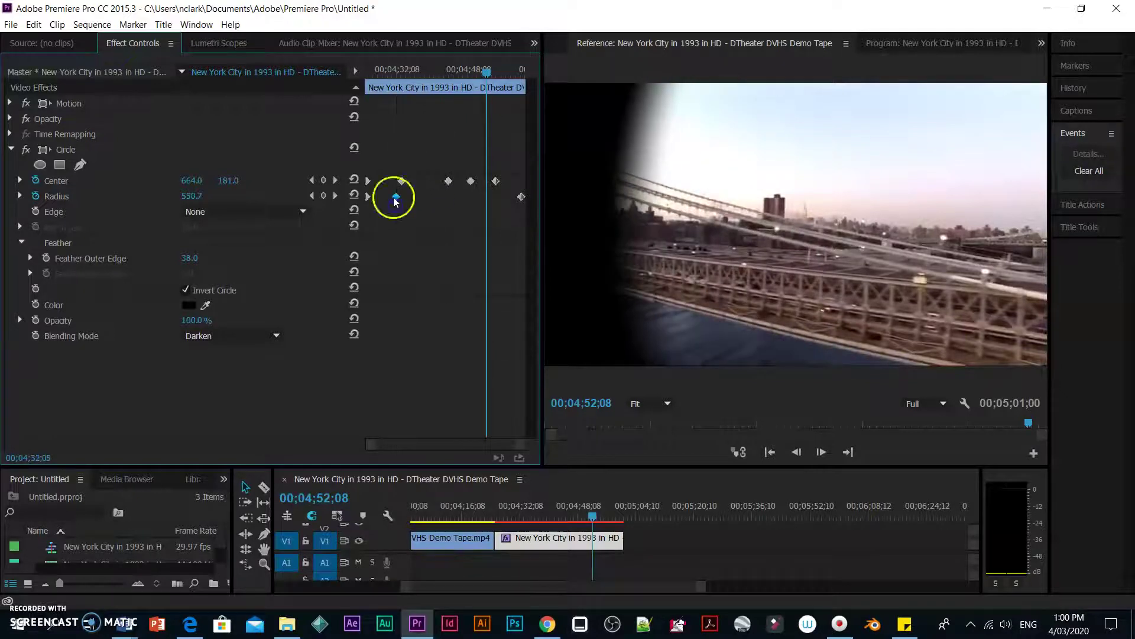
key(Up)
key(space)
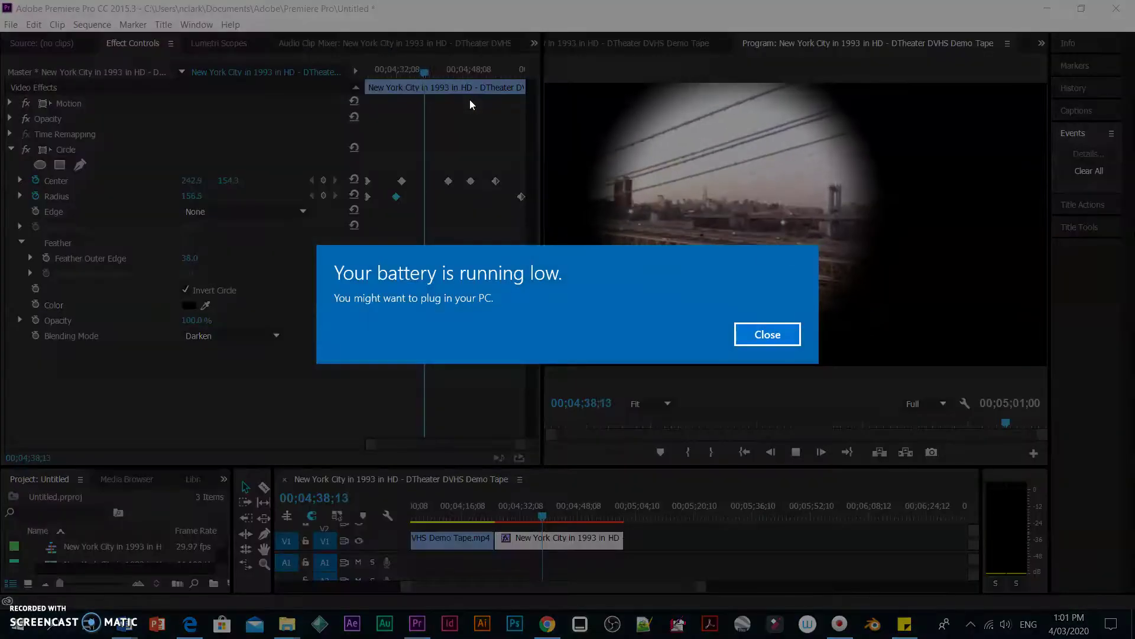
click(763, 331)
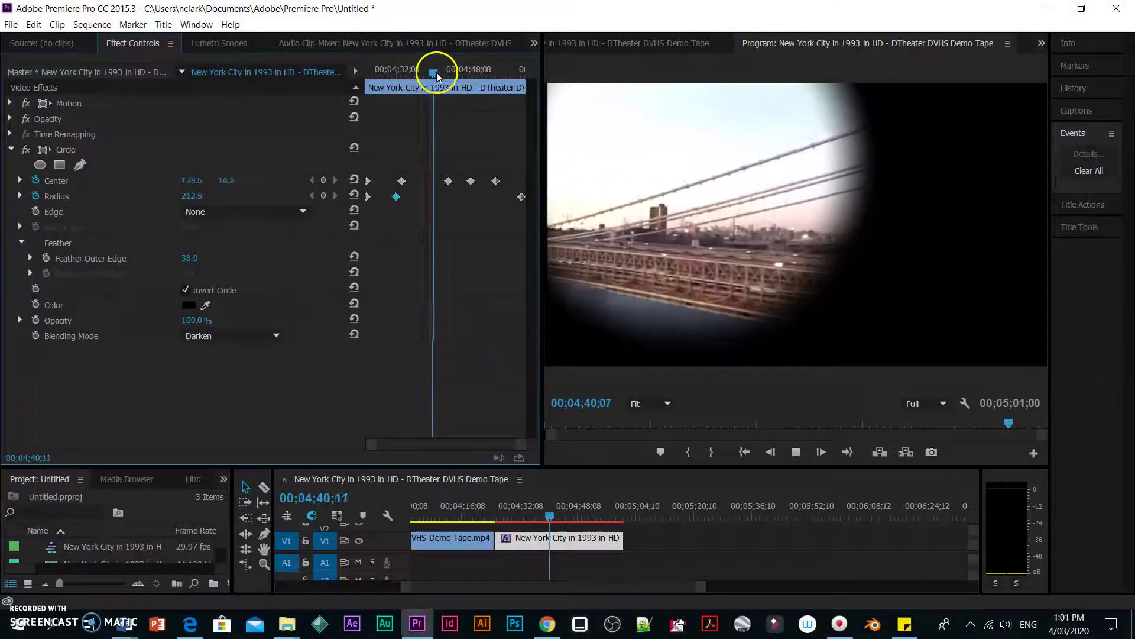
Keyframe the circle's Color from black at 00;04;25;08 to red FF0000 at 00;04;32;20 and preview the color change
drag(438, 71, 329, 94)
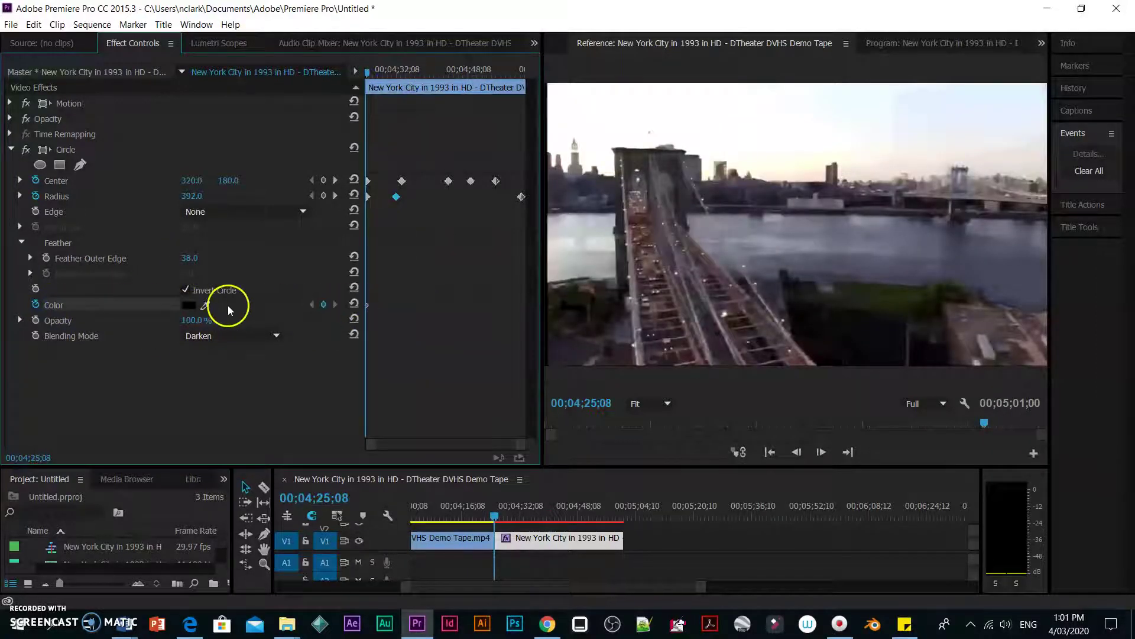
drag(373, 73, 399, 72)
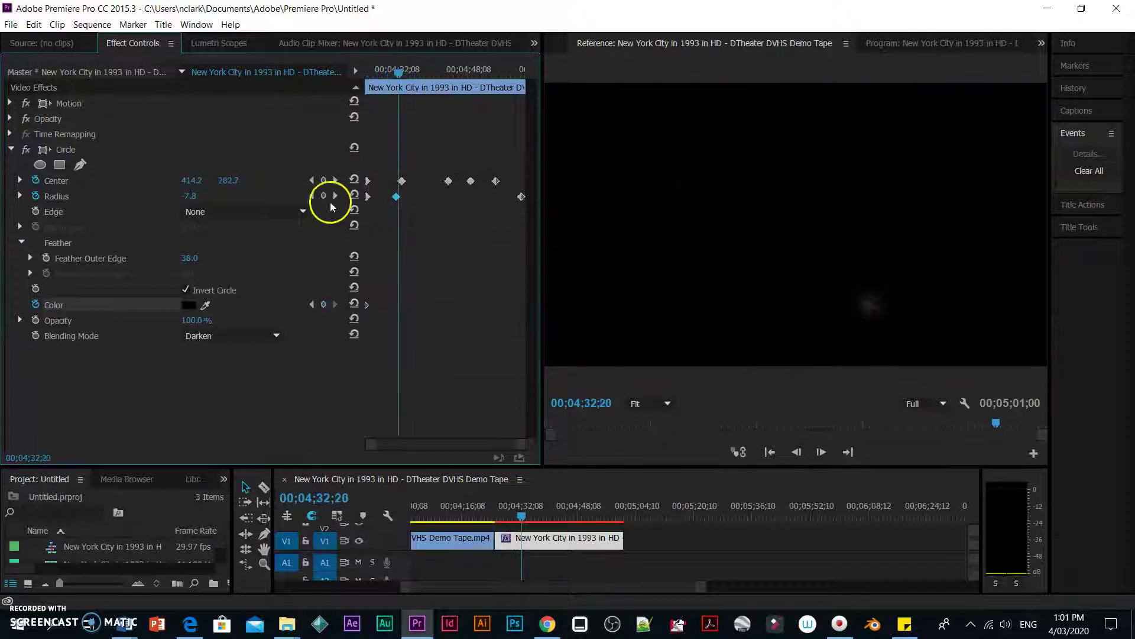
click(188, 305)
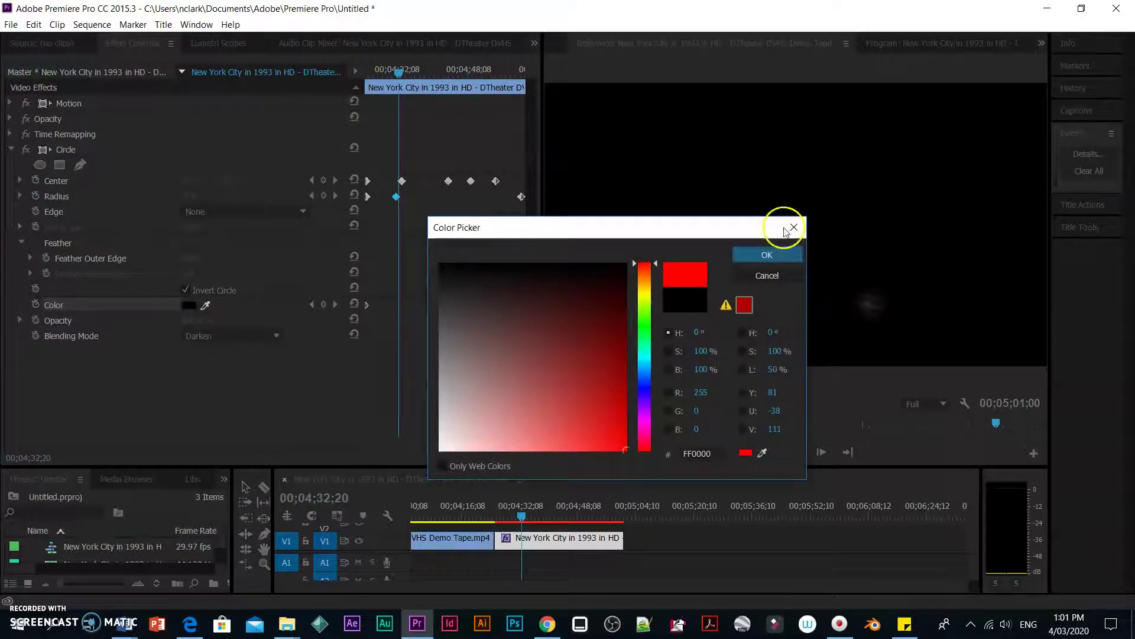
click(766, 254)
drag(396, 72, 367, 72)
key(space)
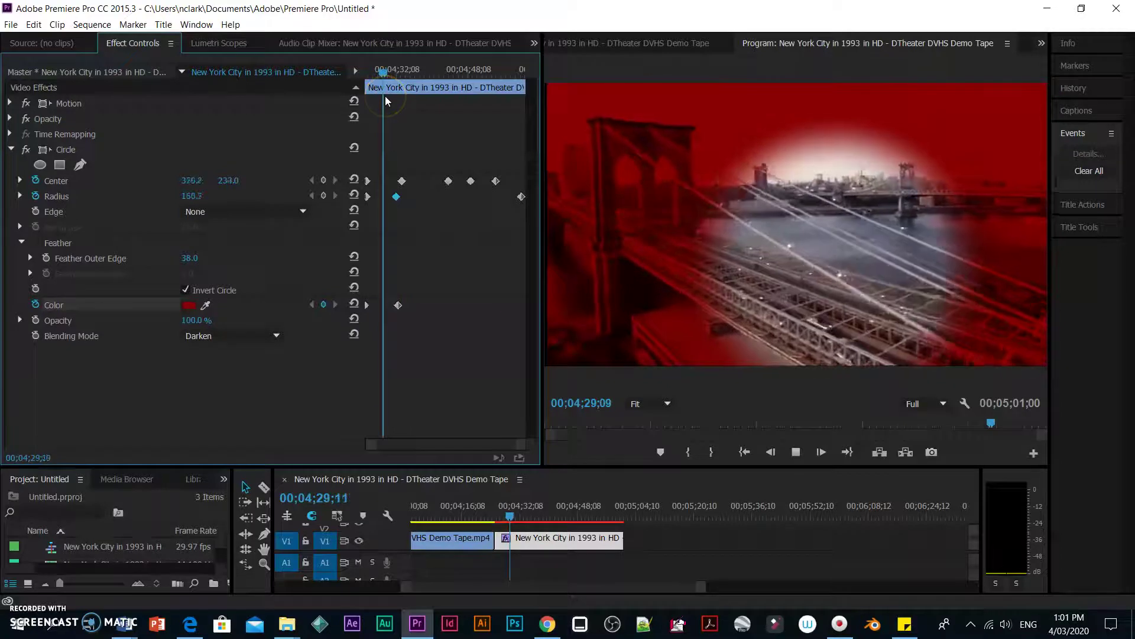
click(441, 87)
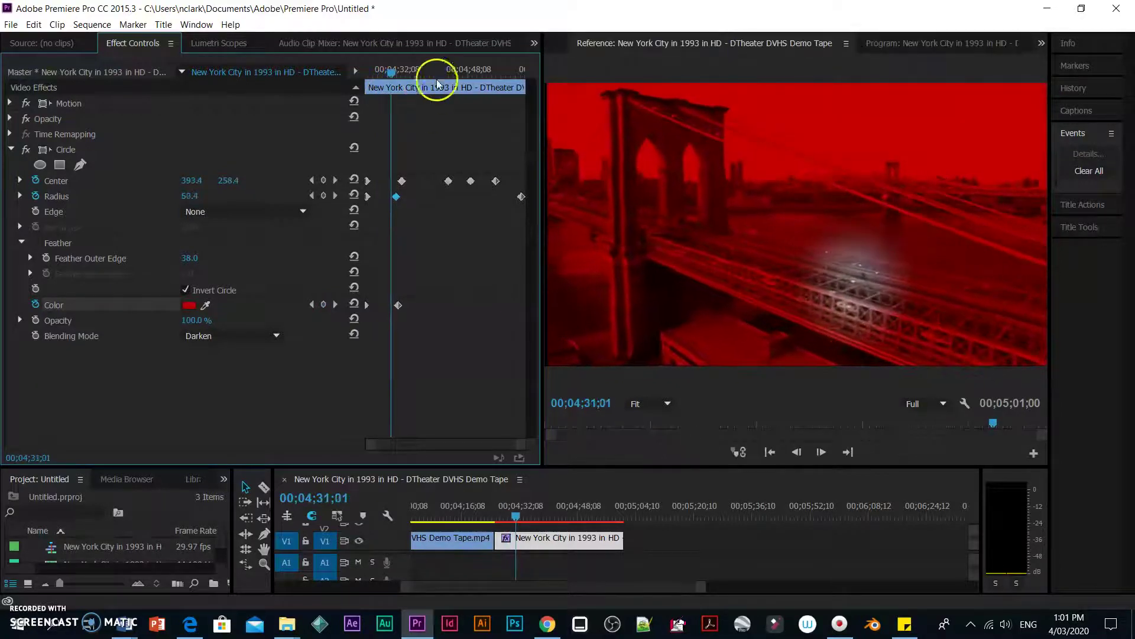
Add a Color keyframe at 00;04;39;17 with the circle's color set to green 00FF17
drag(389, 72, 430, 71)
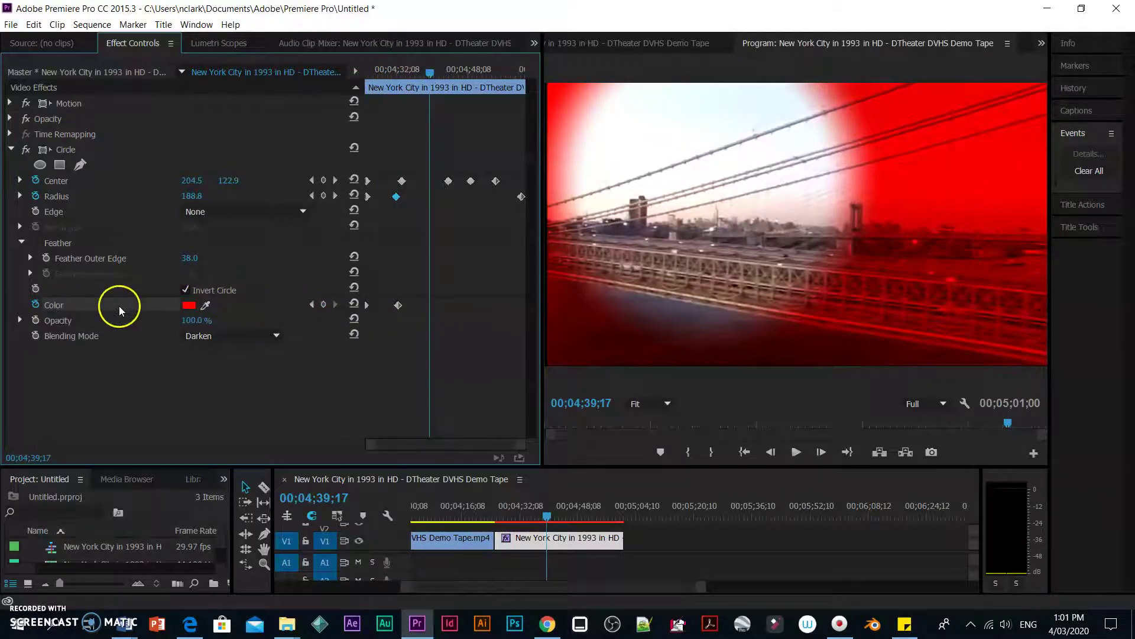
click(190, 305)
click(643, 330)
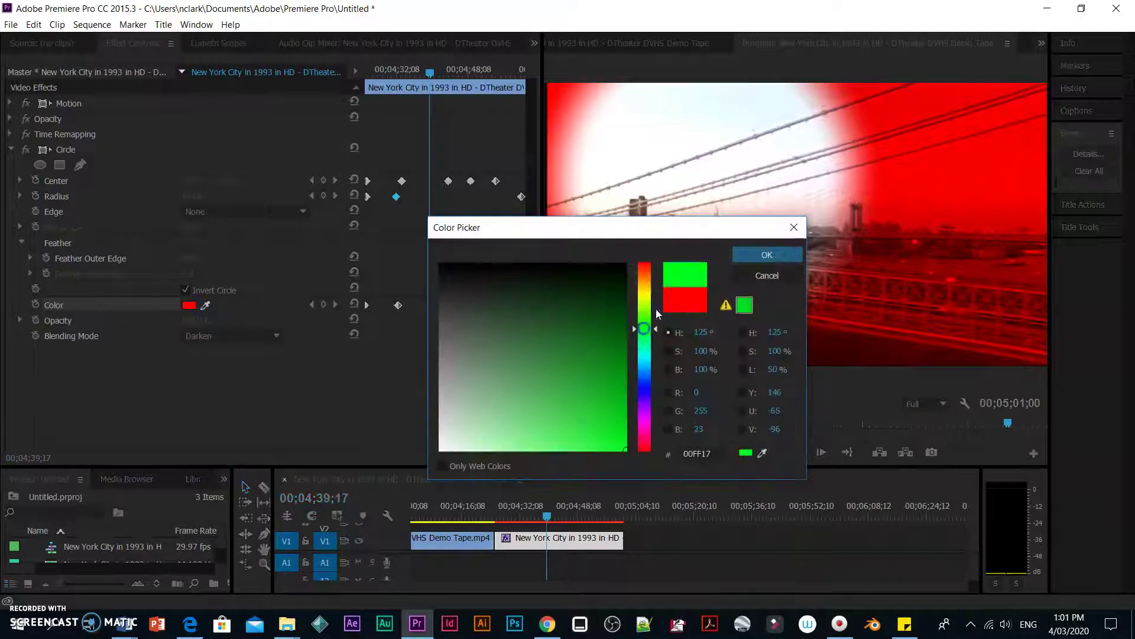
click(764, 256)
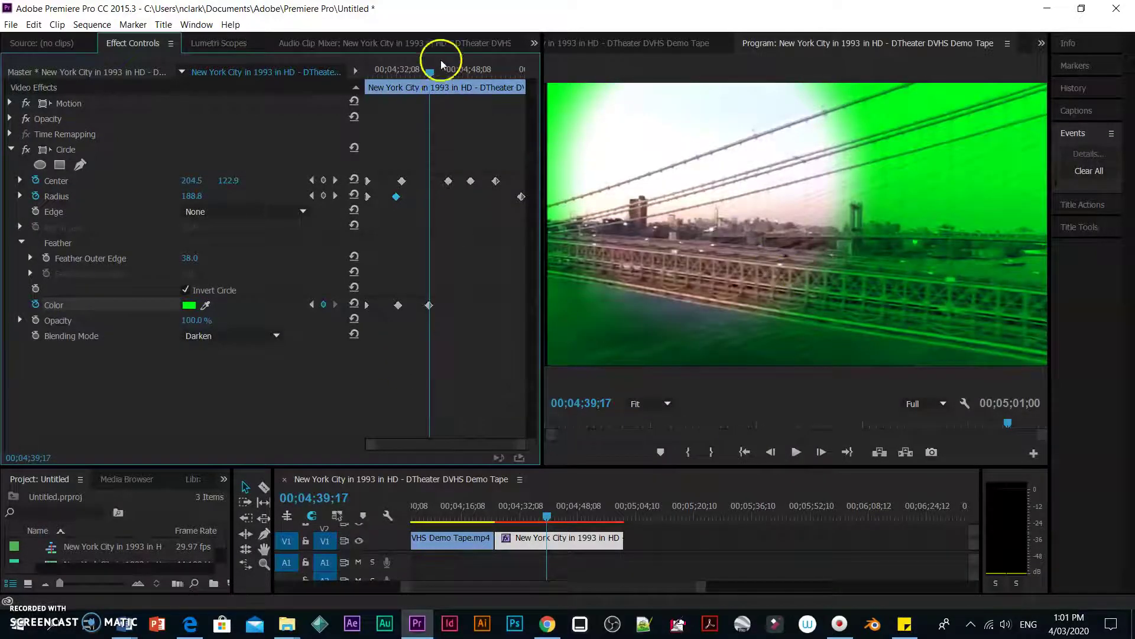
Add a Color keyframe at 00;04;52;07 with the circle's color set to black
drag(426, 72, 486, 72)
click(178, 320)
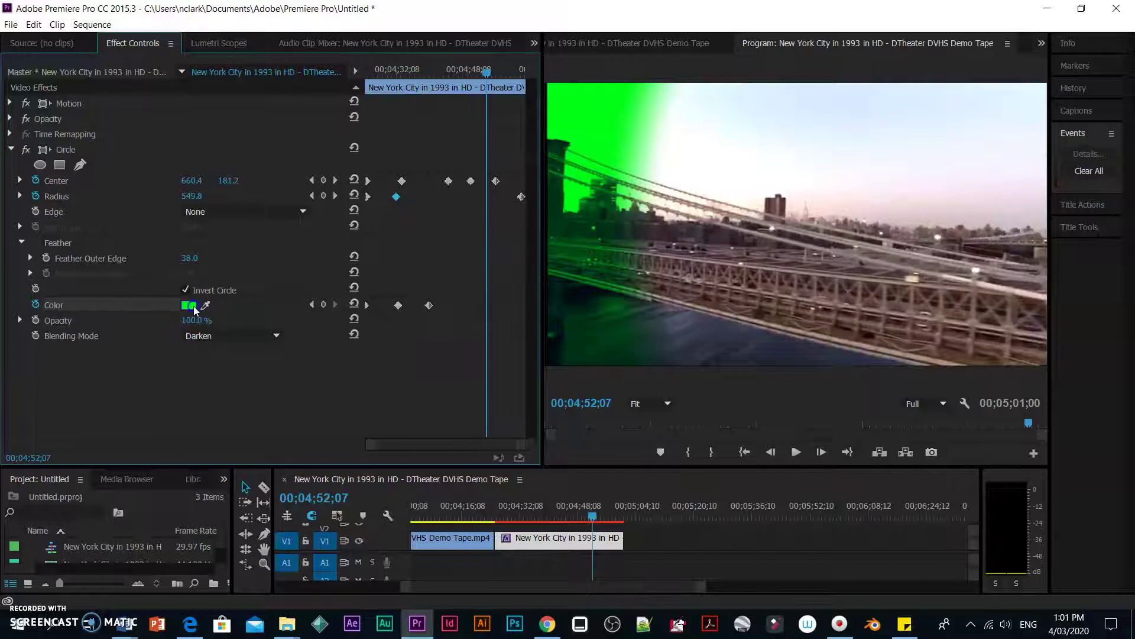
click(194, 306)
click(762, 254)
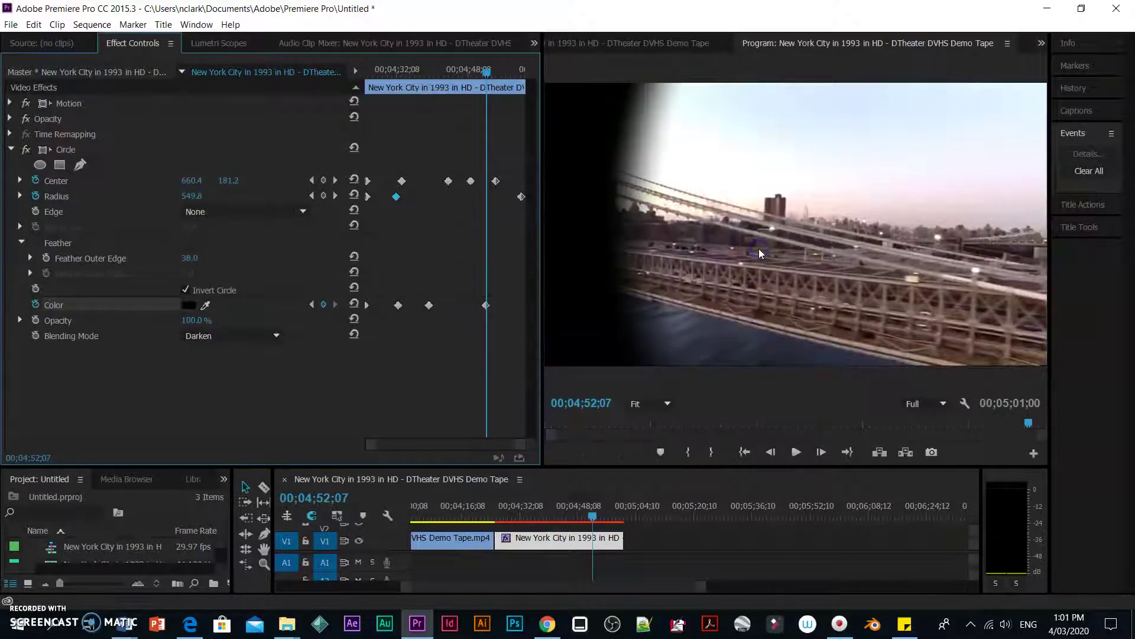
Play back the color animation, remove all the circle's Color keyframes and set its color to black 000000
drag(478, 76, 368, 73)
key(space)
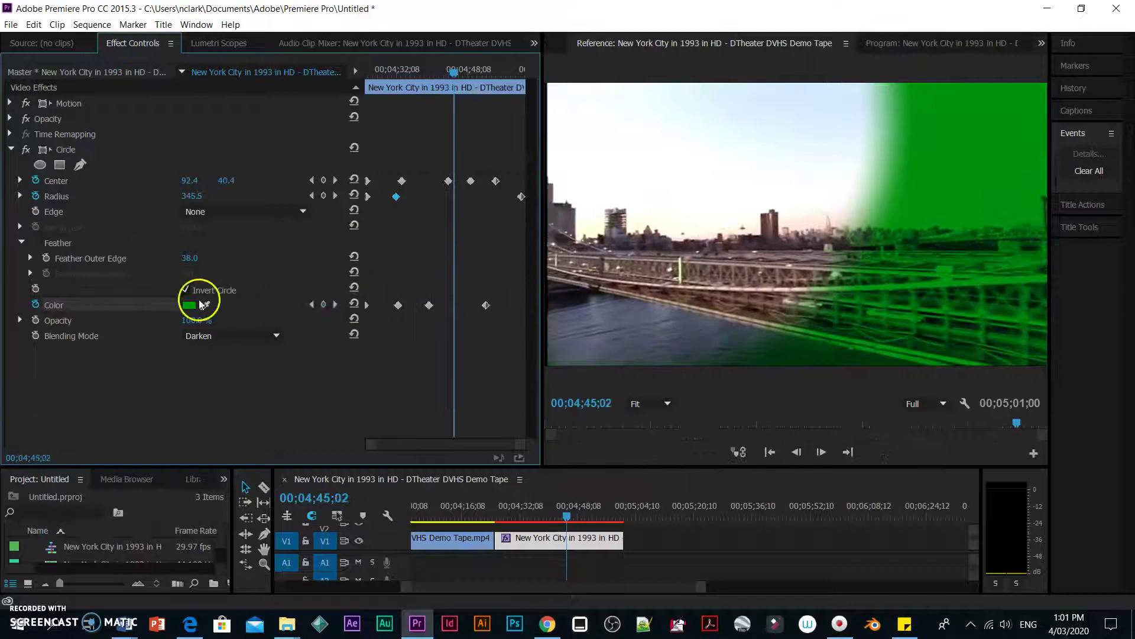
click(35, 304)
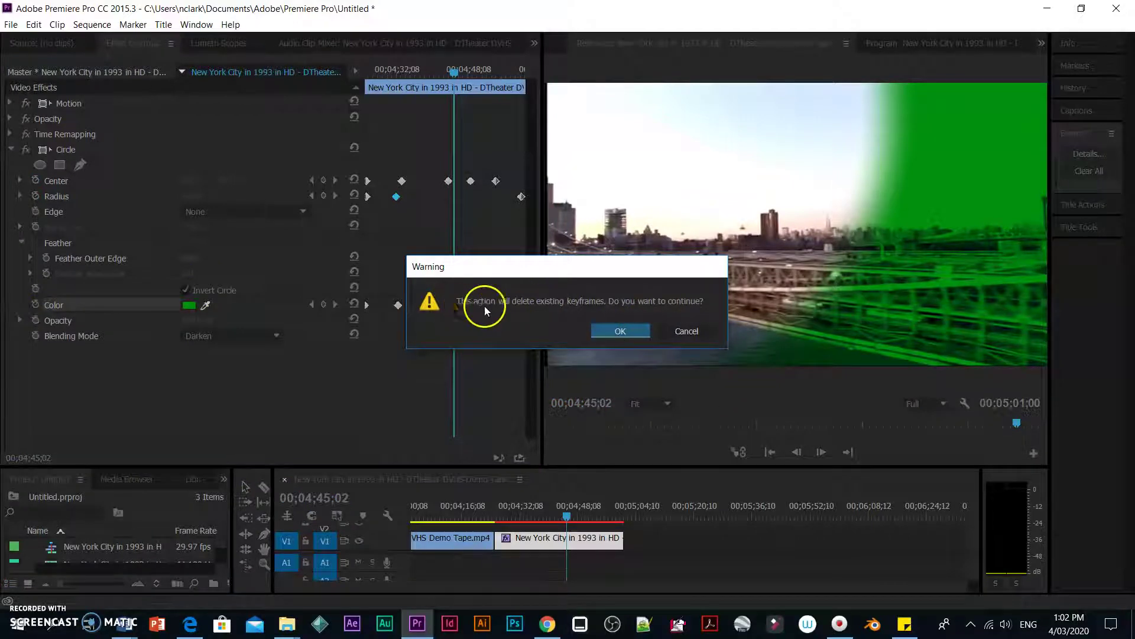
click(615, 332)
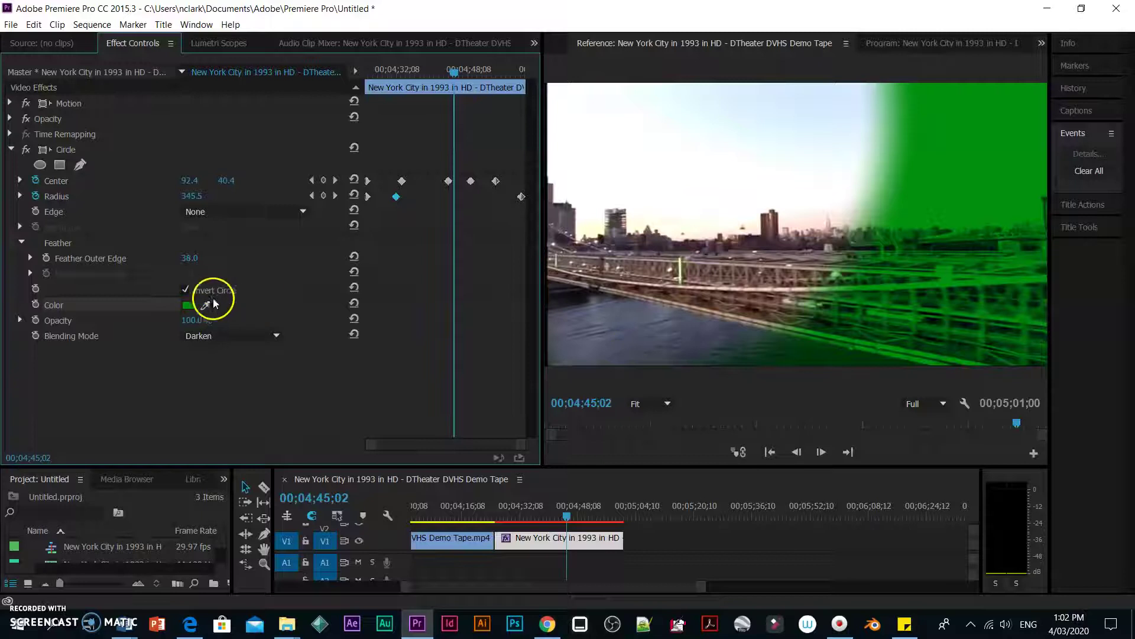
click(190, 305)
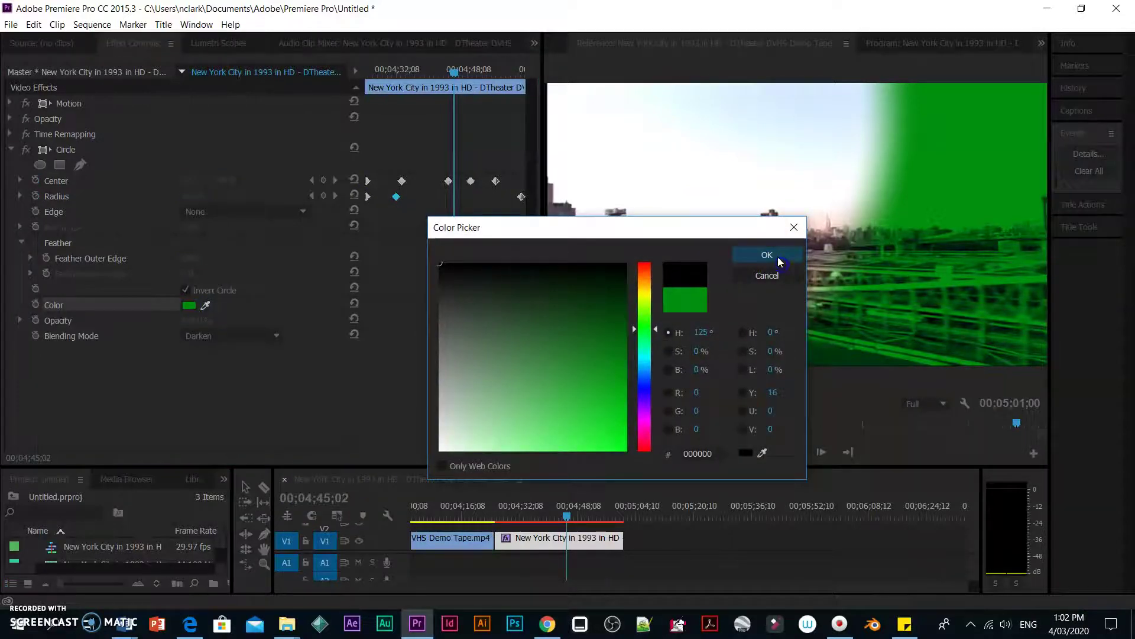
click(769, 255)
Return to the start of the section at 00;04;25;08 and remove all the circle's Center keyframes
drag(454, 72, 340, 126)
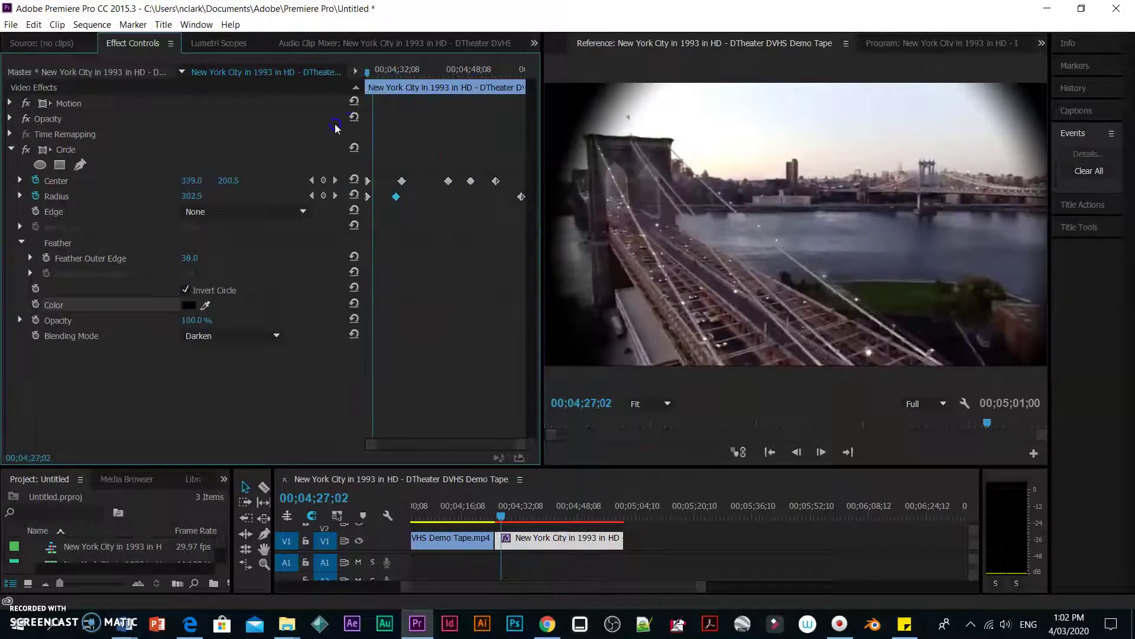
click(543, 324)
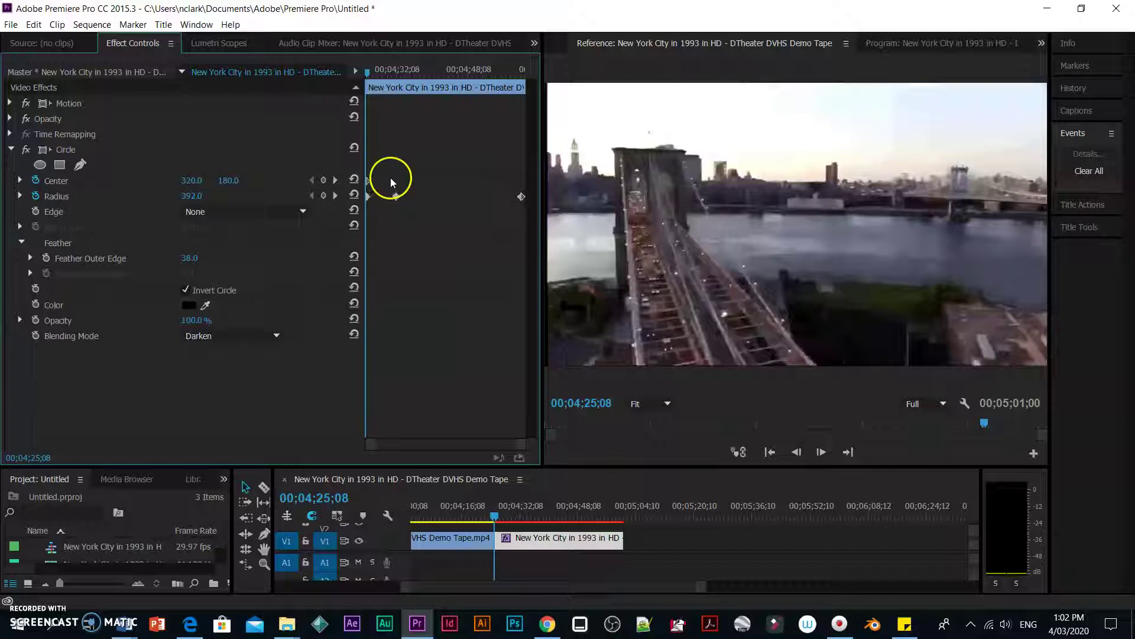
click(35, 181)
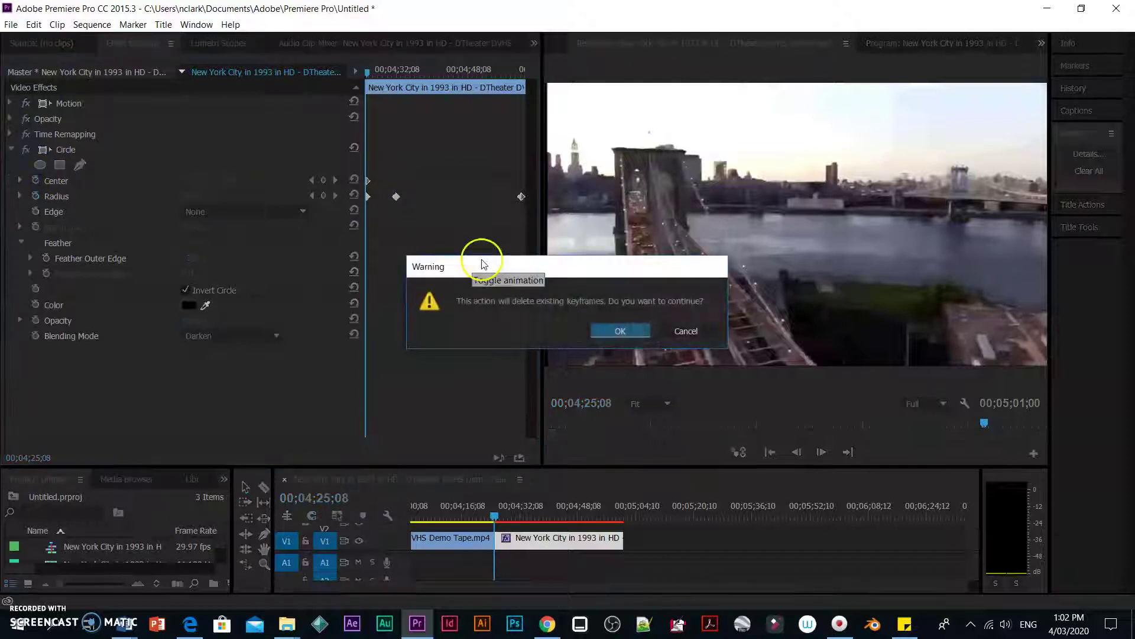
click(643, 336)
Trim the section to end at 00;04;35;20 and move the second Radius keyframe to about 00;04;32;28 during playback
drag(396, 197, 405, 197)
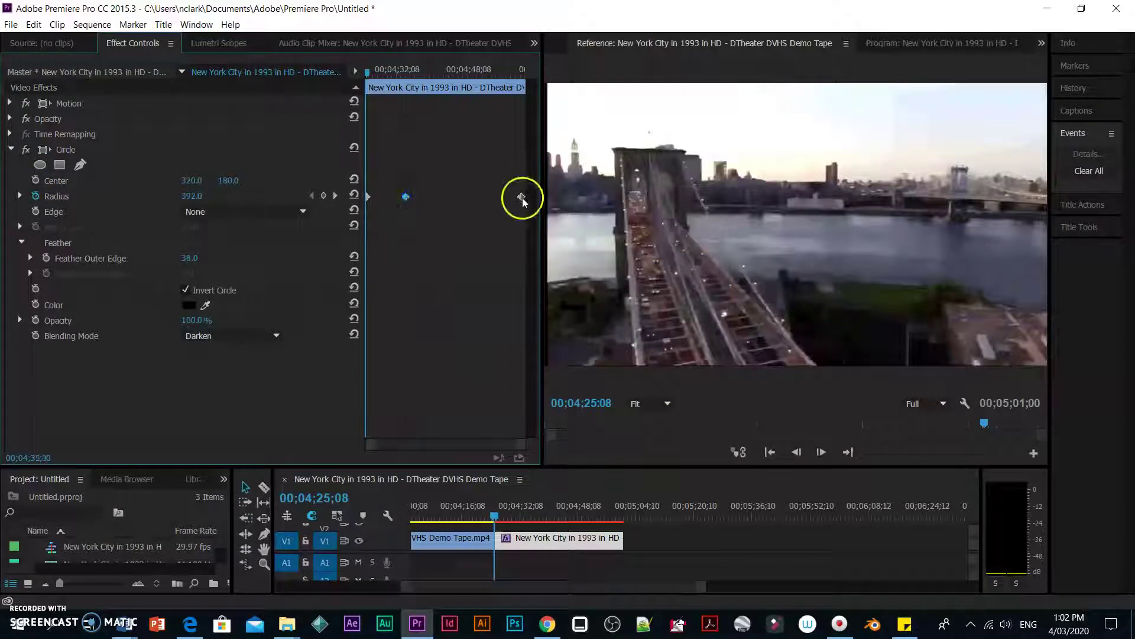
drag(622, 538, 530, 539)
click(474, 176)
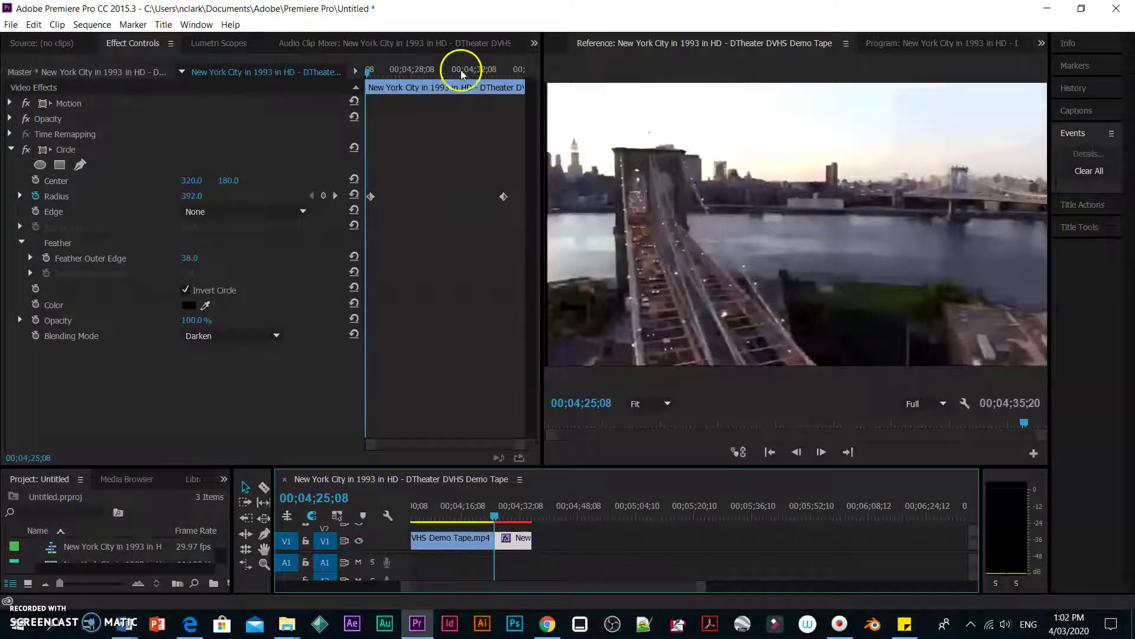
key(space)
drag(504, 196, 482, 197)
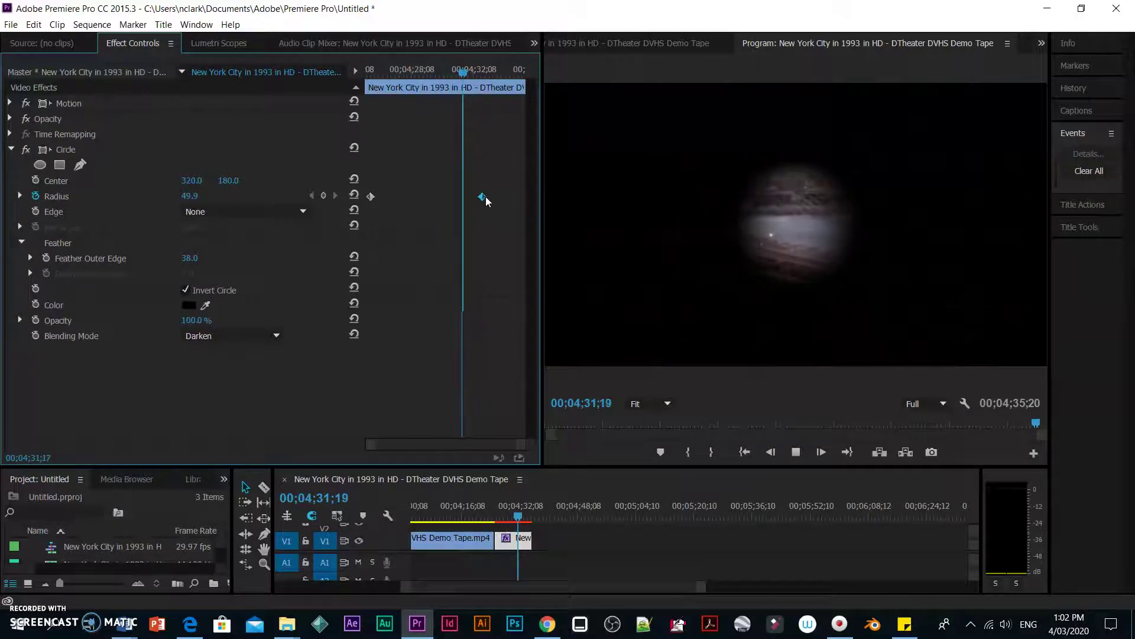
key(space)
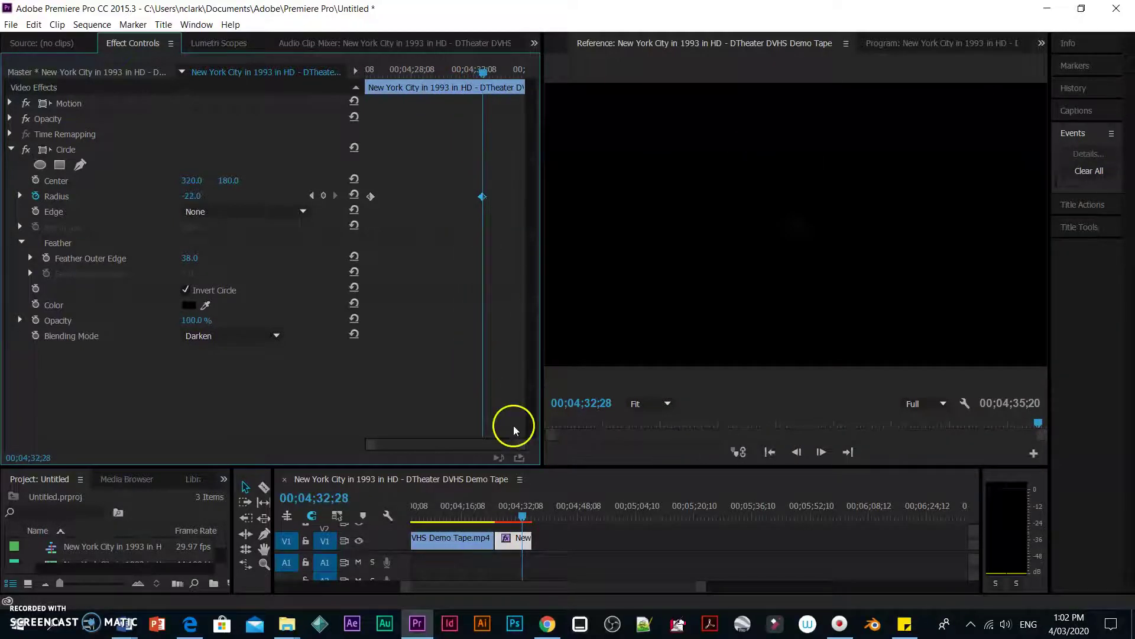
Set the circle's Feather Outer Edge to 0.0 and scrub through the shrinking circle
drag(492, 87, 440, 116)
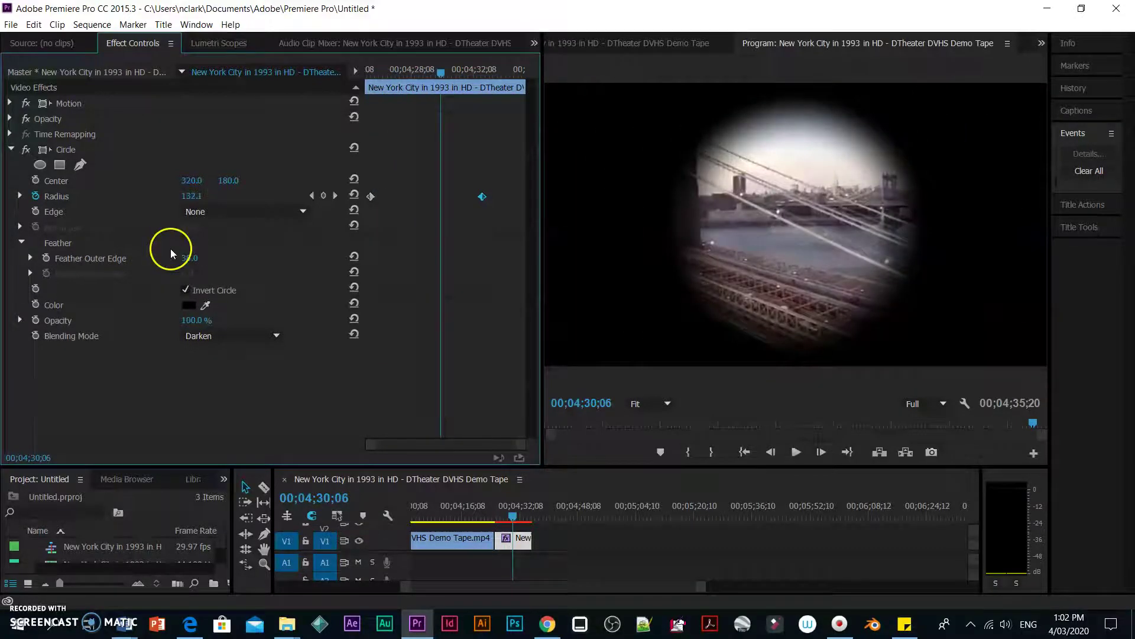
drag(191, 258, 90, 269)
drag(436, 75, 468, 119)
Delete the end section carrying the Circle effect and extend the remaining New York City clip to 00;04;38;27
click(520, 540)
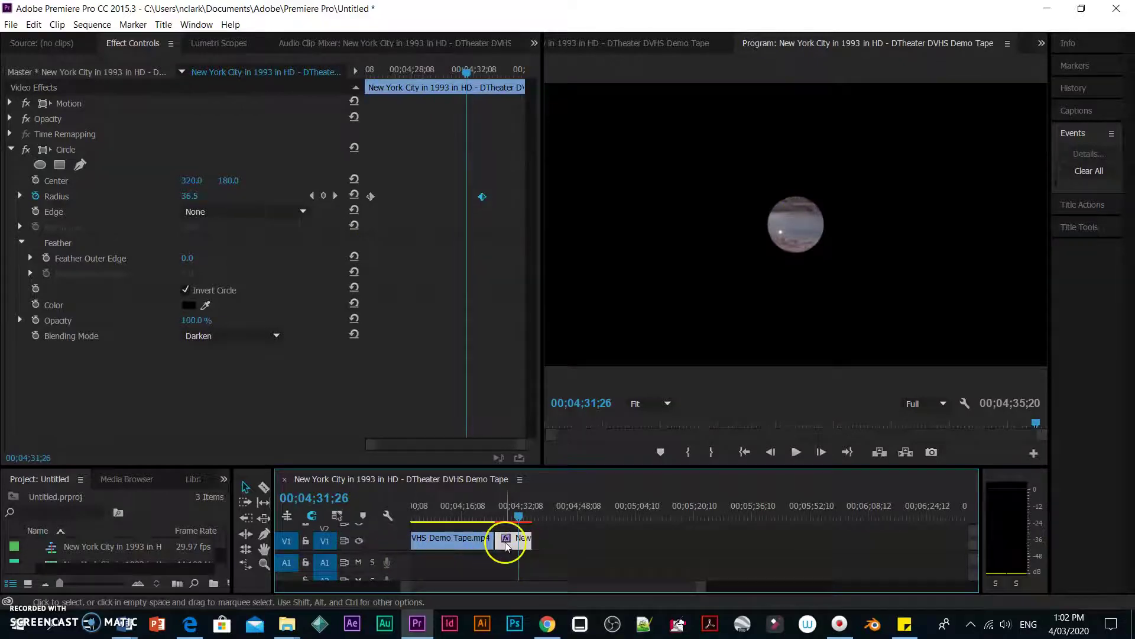
key(Delete)
key(ctrl+z)
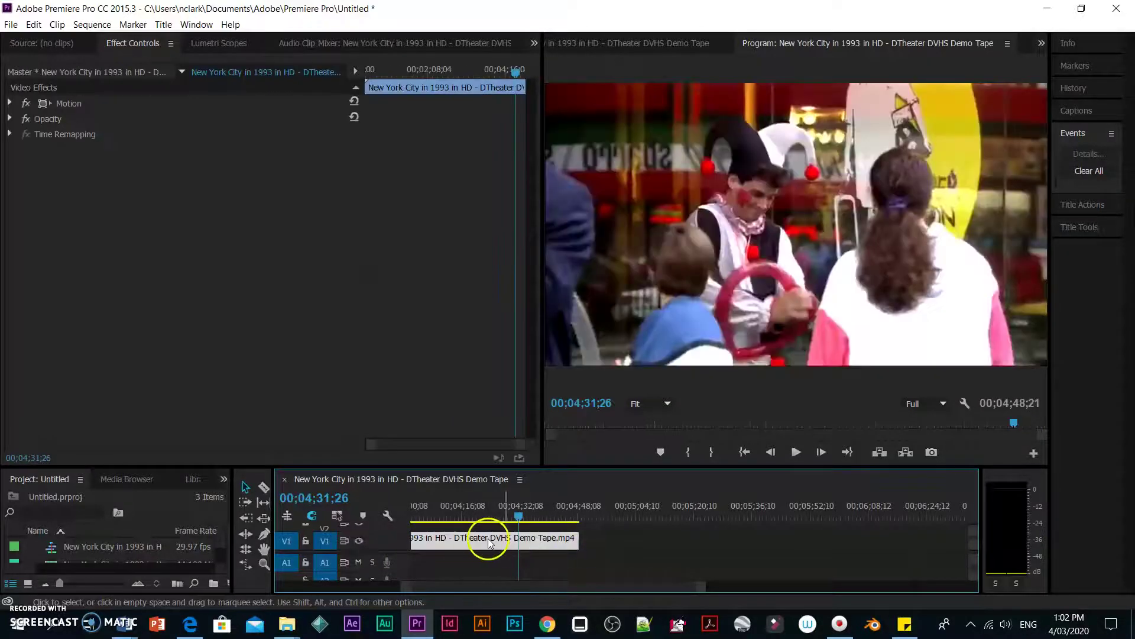
key(Delete)
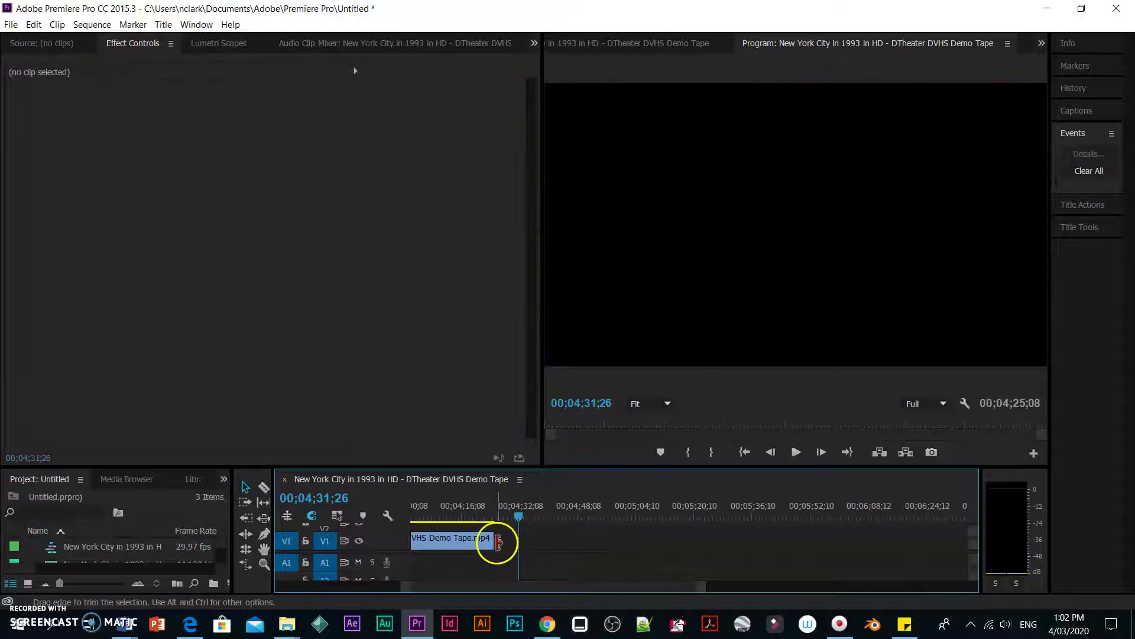
drag(495, 539, 543, 539)
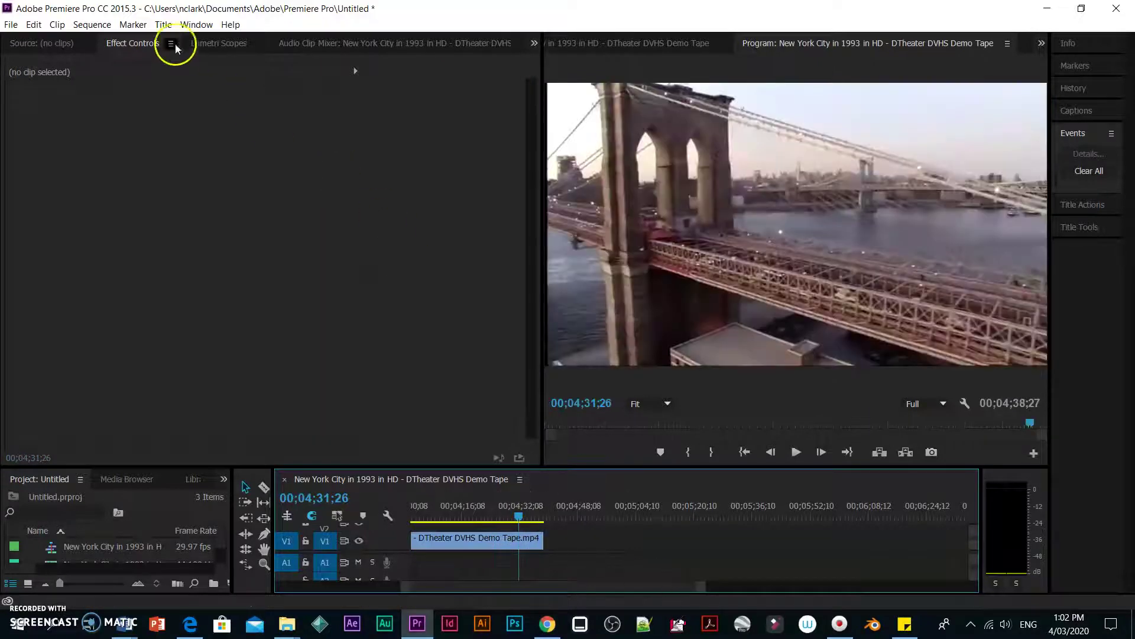
Apply the Iris Round video transition to the end of the New York City clip
click(48, 43)
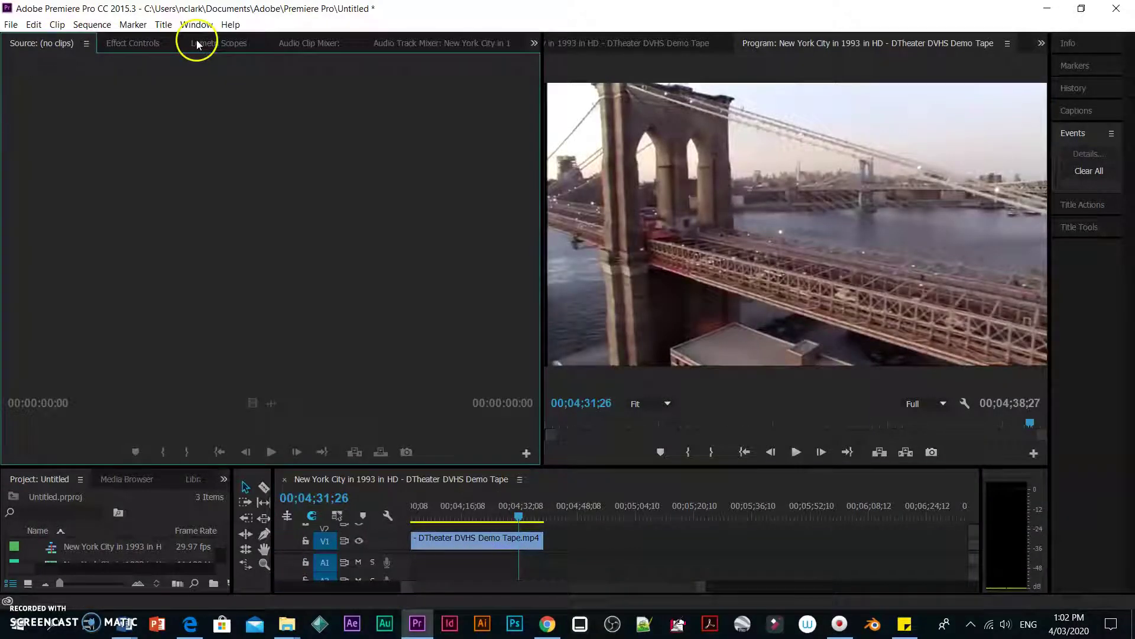
click(535, 538)
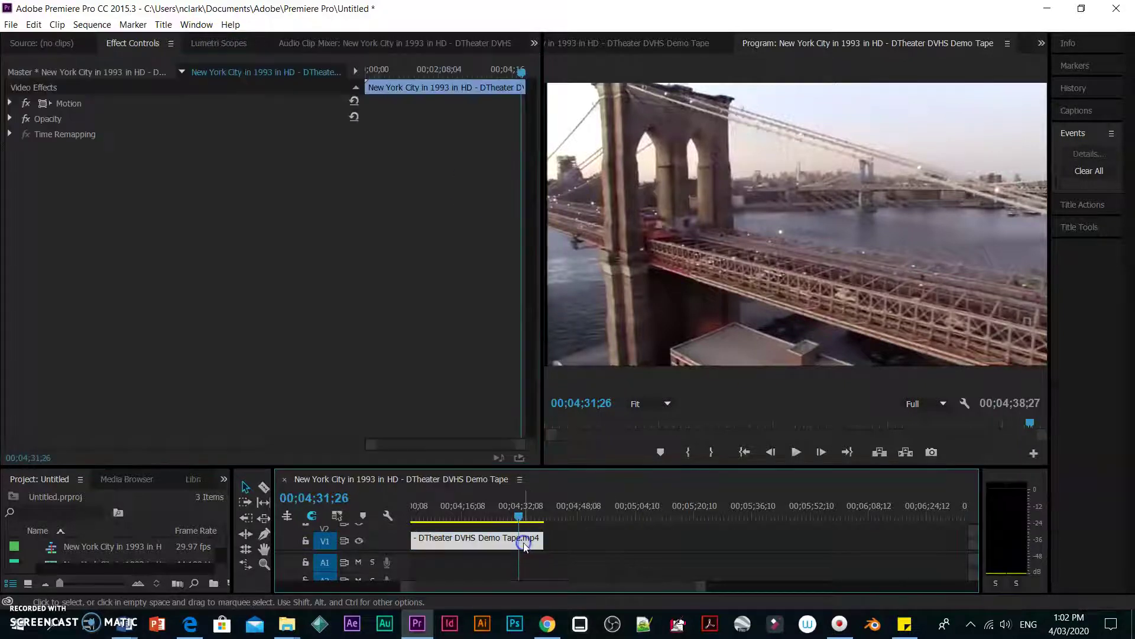
click(525, 46)
click(580, 174)
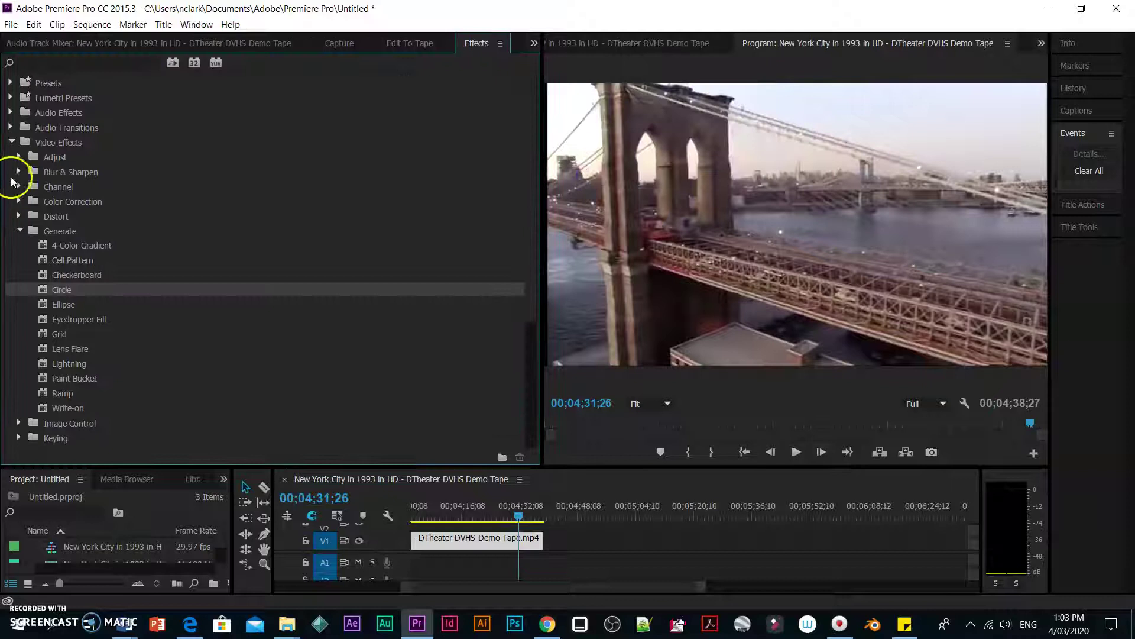
click(22, 231)
click(13, 143)
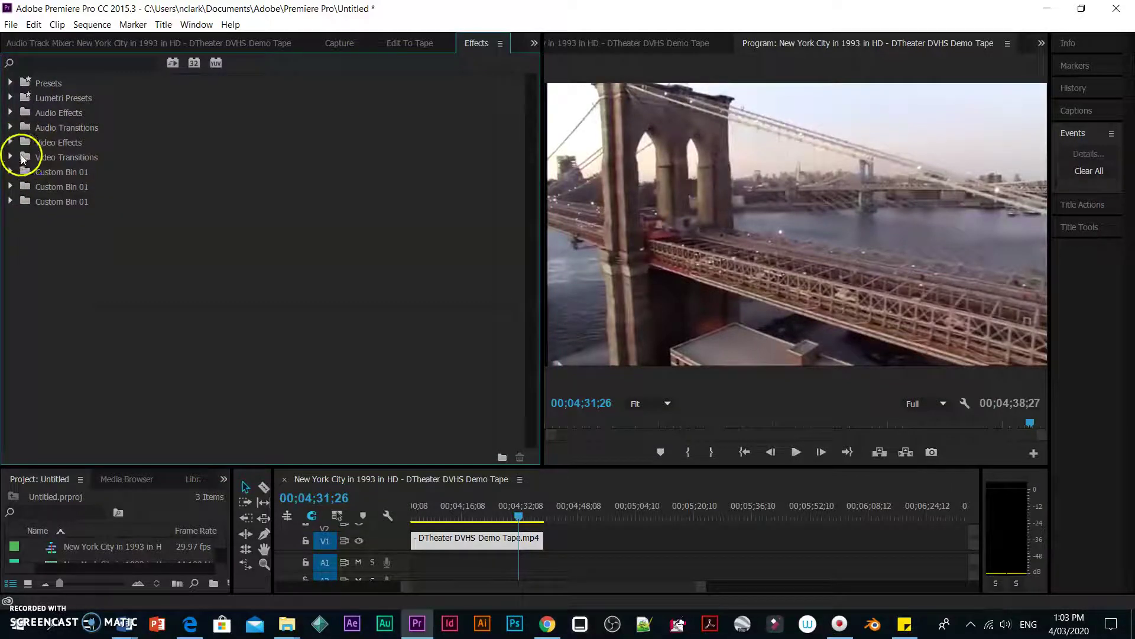
click(11, 157)
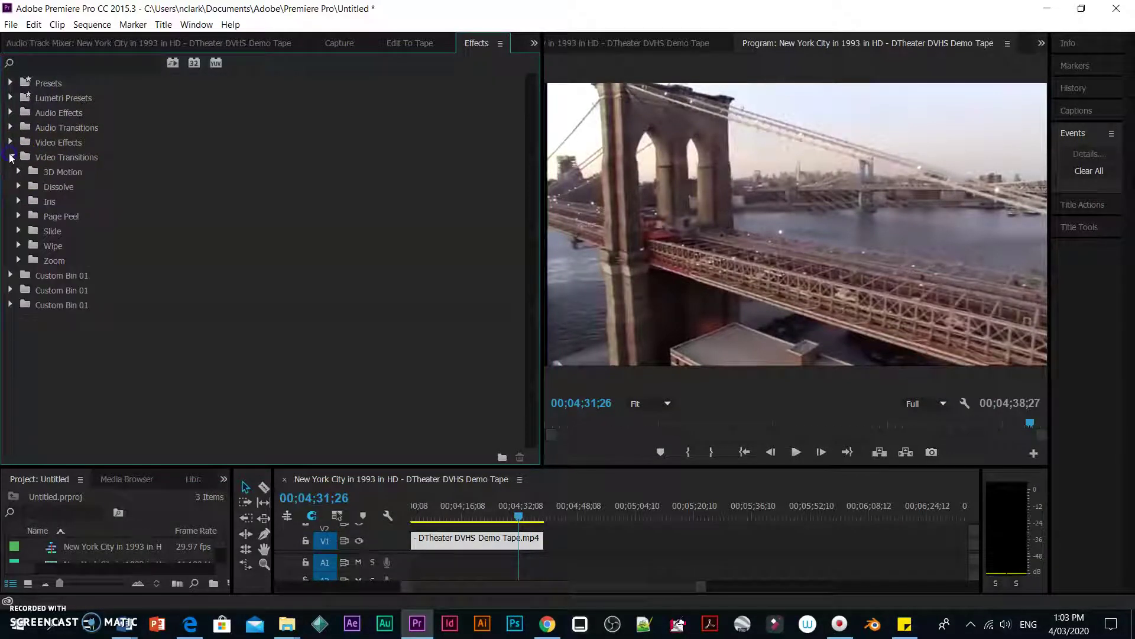
click(19, 202)
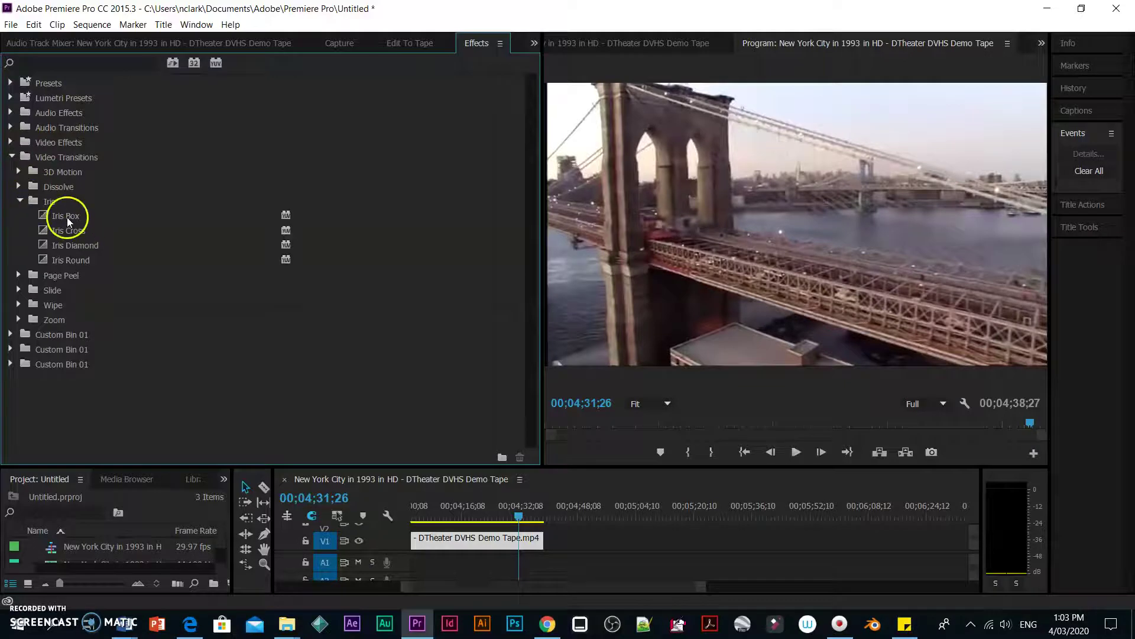
click(47, 261)
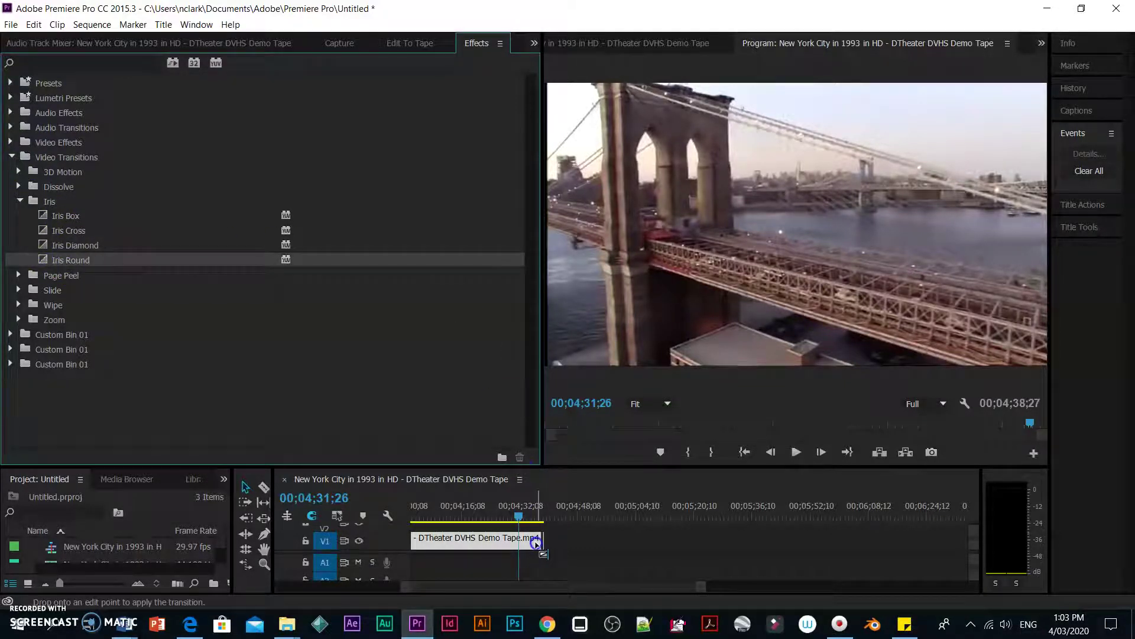
drag(537, 544, 535, 544)
Lengthen the Iris Round transition to a duration of 00;00;03;27 and play it from just before its start
click(520, 516)
drag(699, 587, 648, 591)
drag(751, 521, 764, 547)
drag(609, 586, 562, 586)
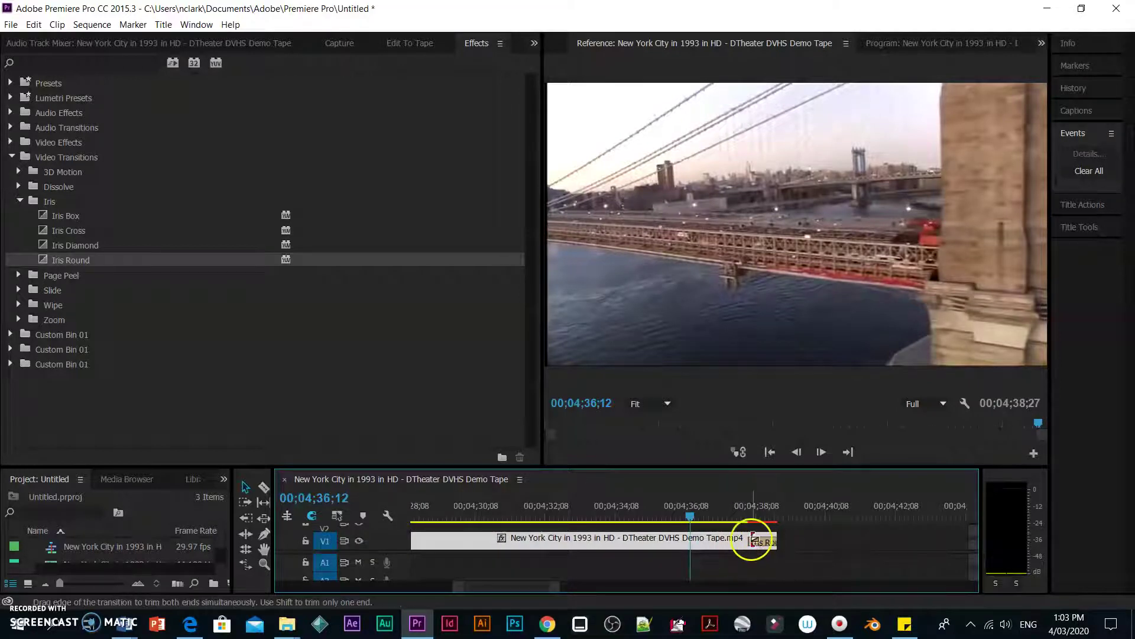
drag(752, 539, 640, 539)
click(624, 506)
key(space)
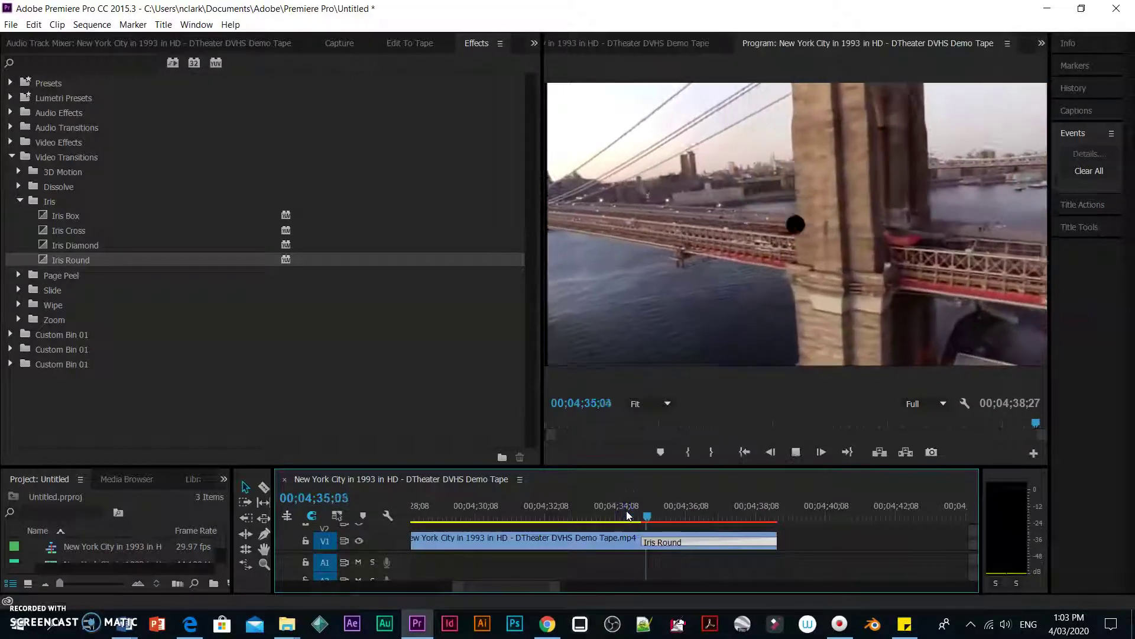
Turn on Reverse for the Iris Round transition so the circle closes inward, and play it back
click(54, 258)
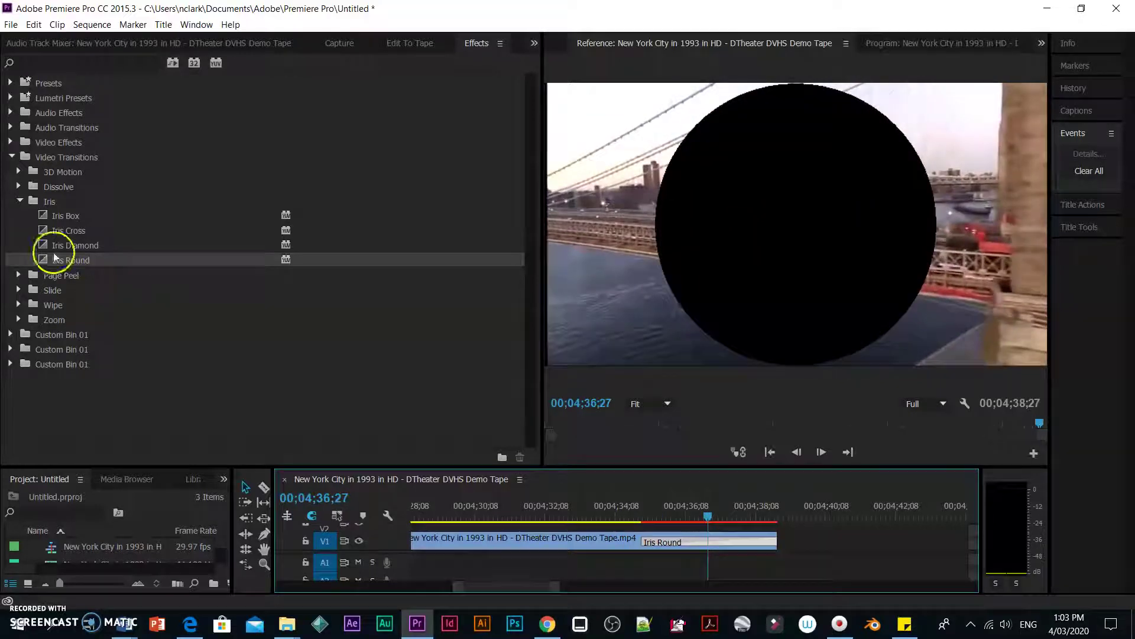
click(536, 41)
click(571, 74)
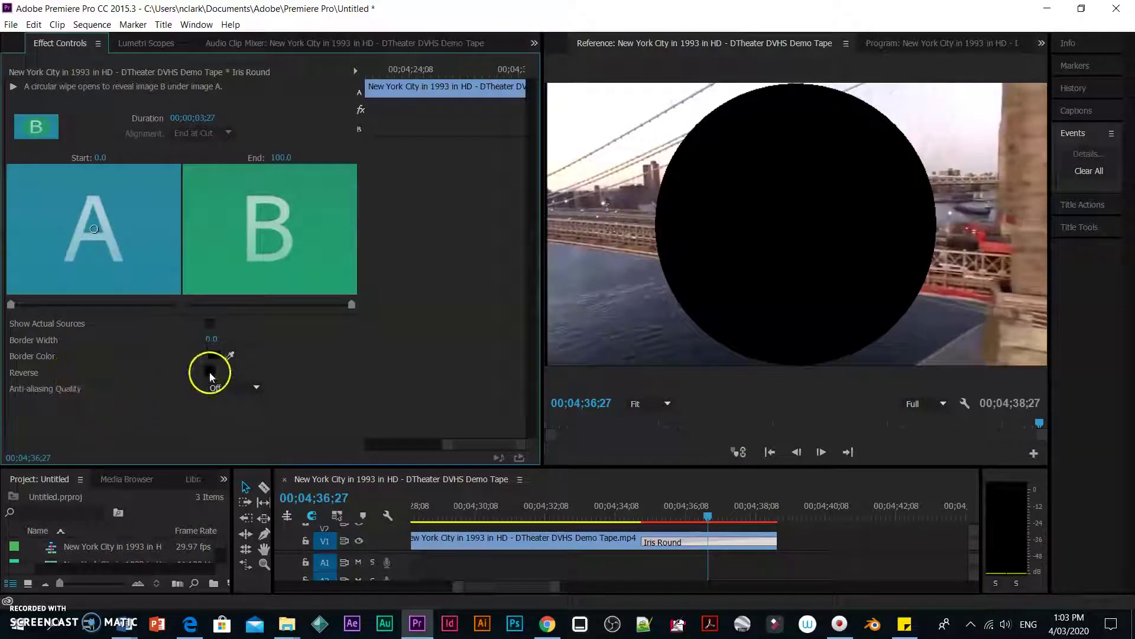
click(210, 372)
drag(708, 518, 602, 518)
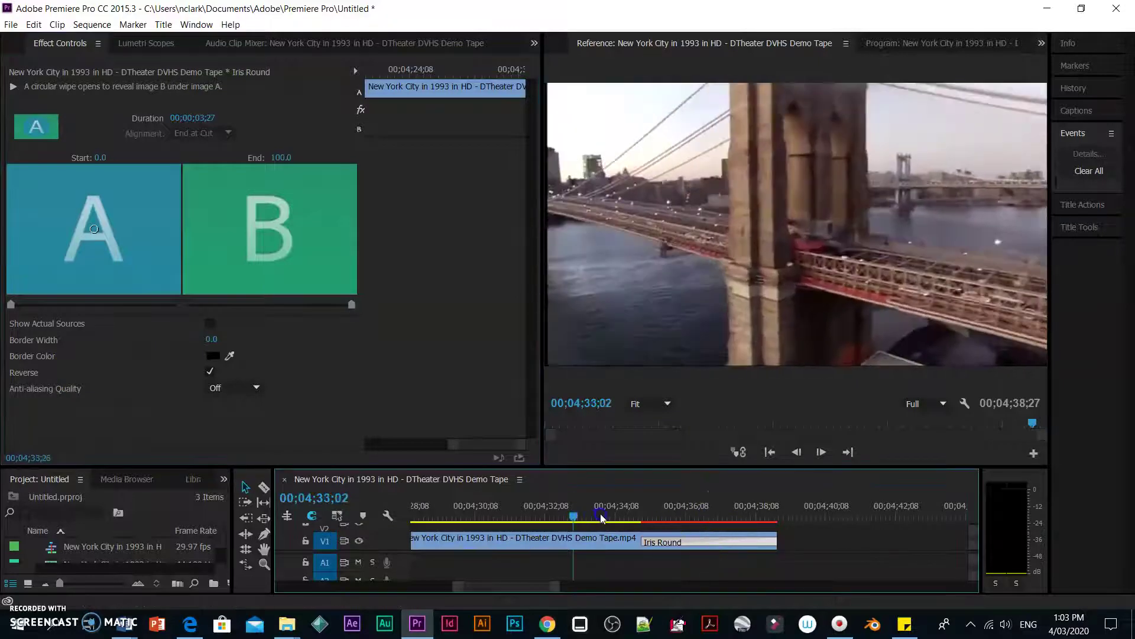
key(space)
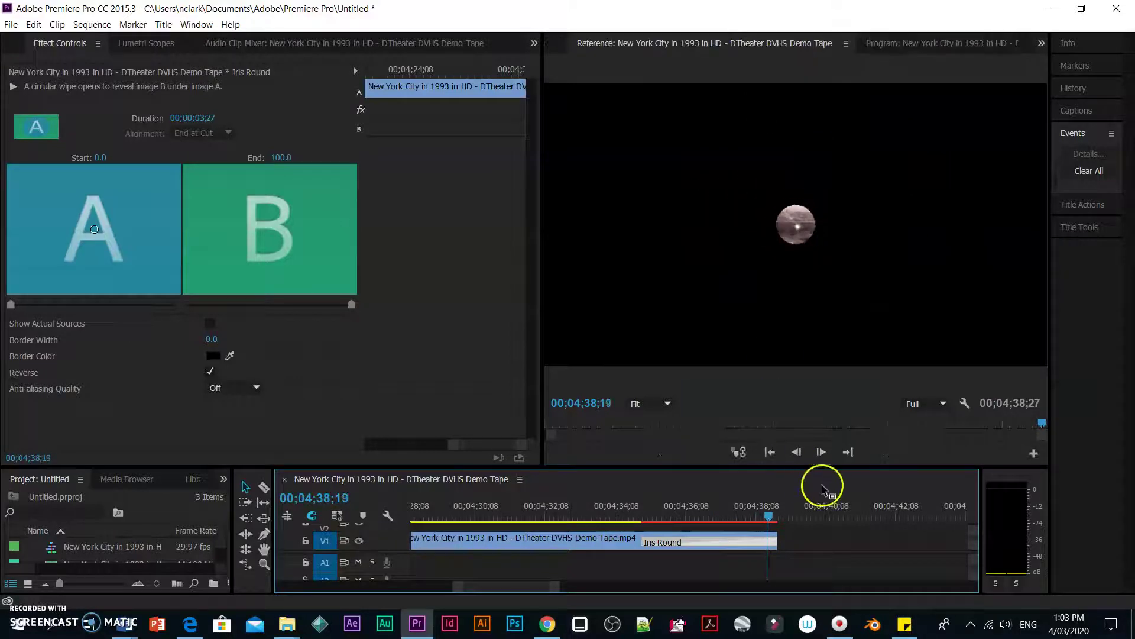
drag(774, 516, 630, 520)
key(space)
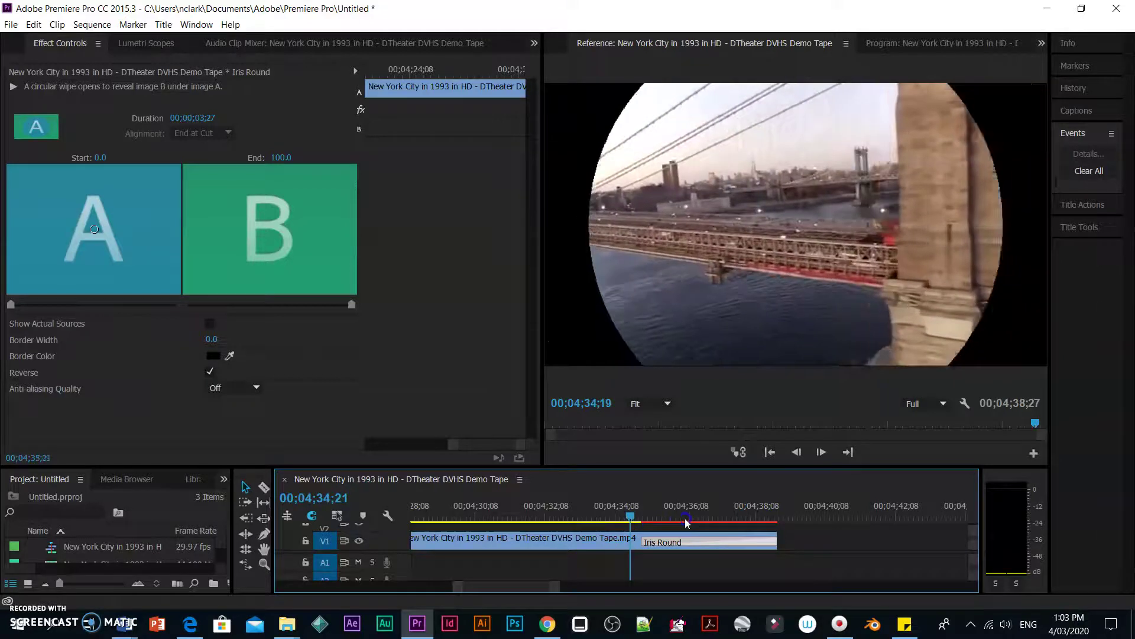
key(space)
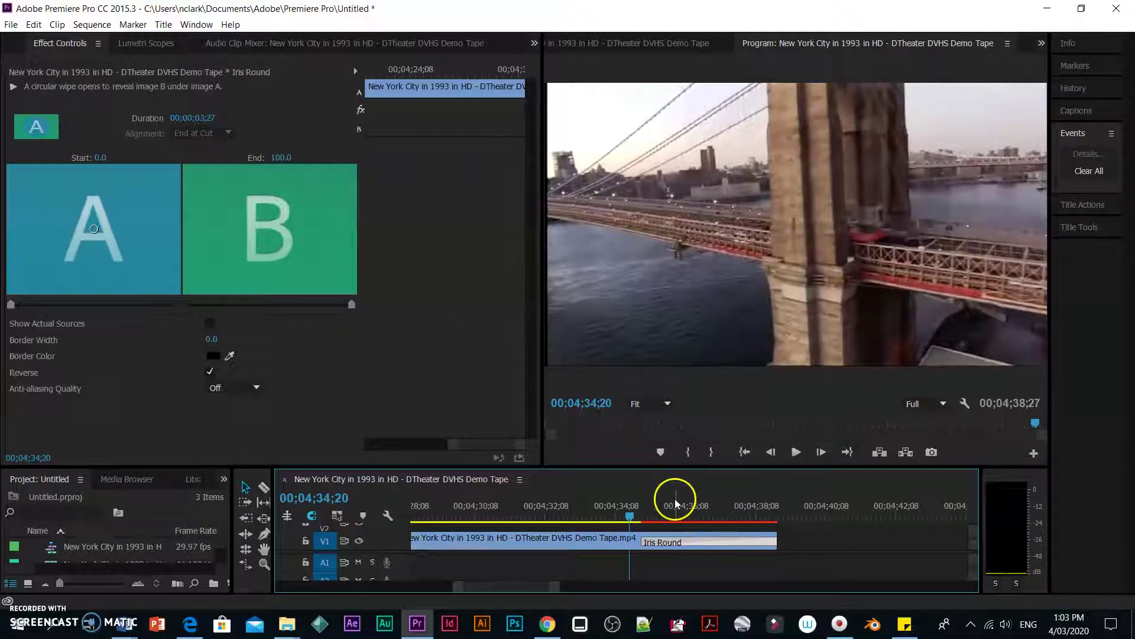
Move the Iris Round transition's center point toward the upper-left area of the frame and scrub through the transition
drag(677, 517, 727, 518)
click(95, 226)
drag(132, 203, 51, 208)
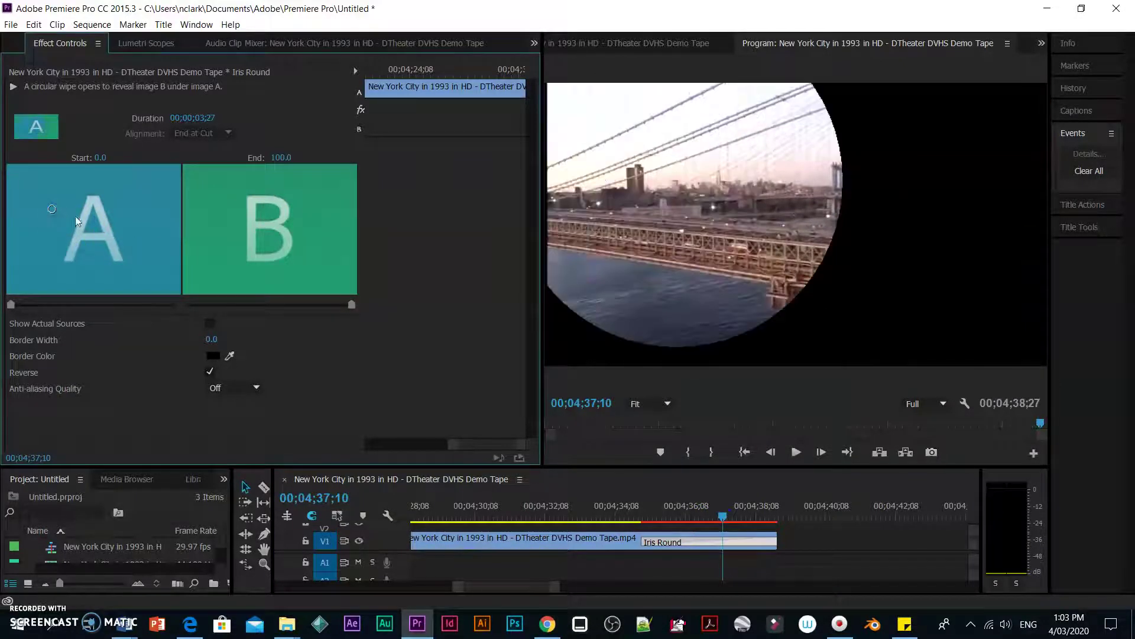
drag(730, 523, 698, 523)
click(144, 188)
drag(51, 209, 40, 188)
drag(702, 517, 763, 499)
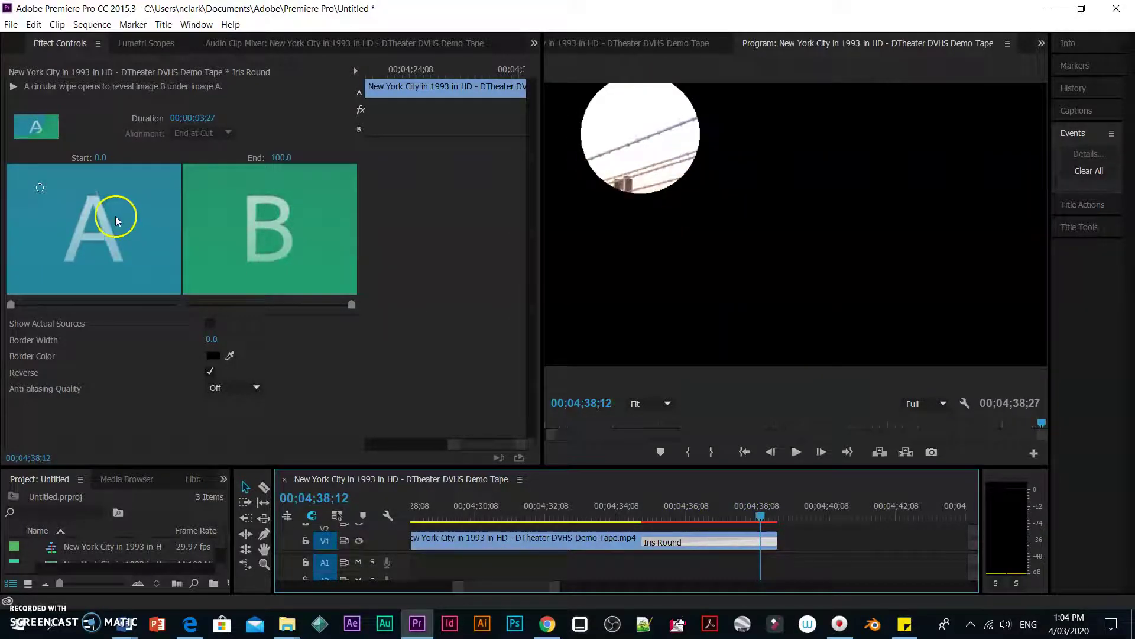
drag(40, 189, 50, 206)
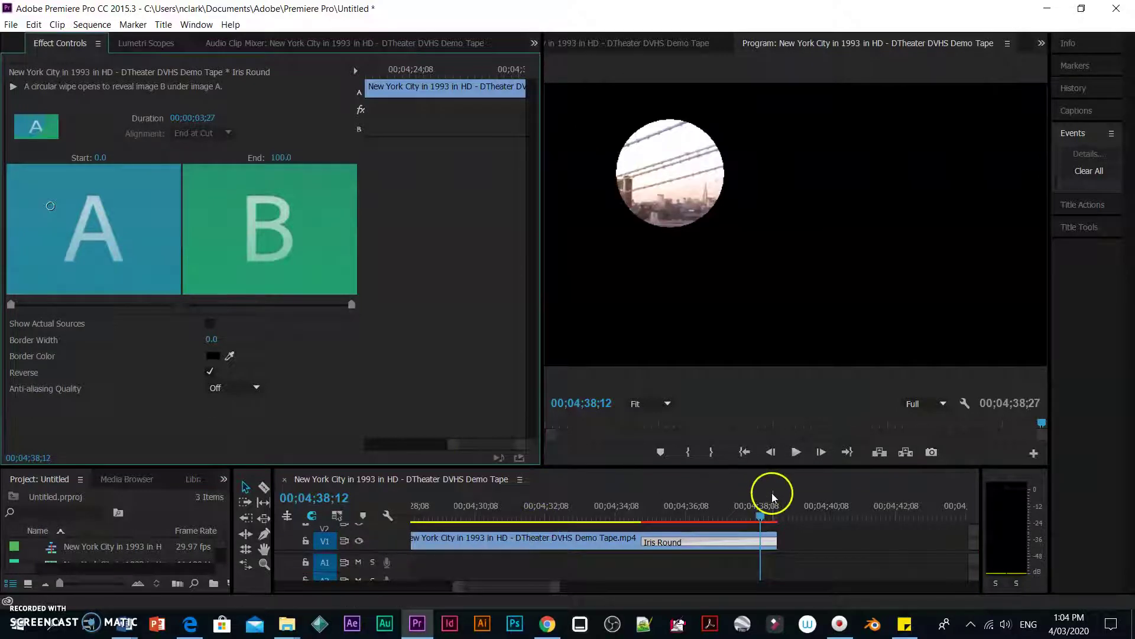
drag(762, 515, 681, 543)
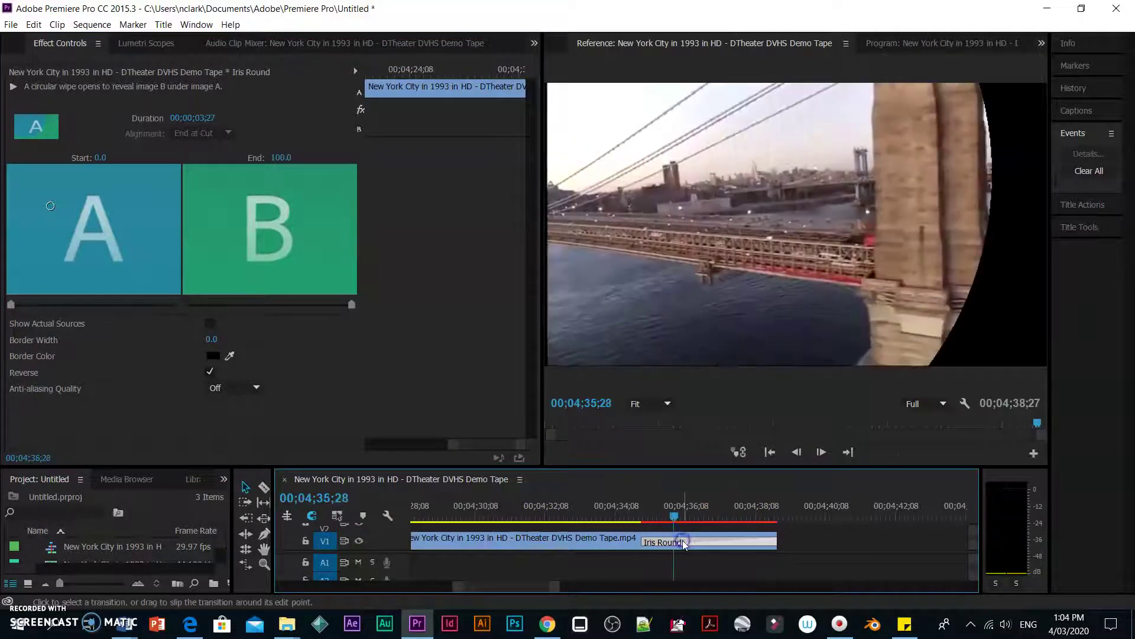
Delete the Iris Round transition from the end of the New York City clip and scrub the section it covered
key(Delete)
click(531, 47)
click(664, 525)
click(639, 518)
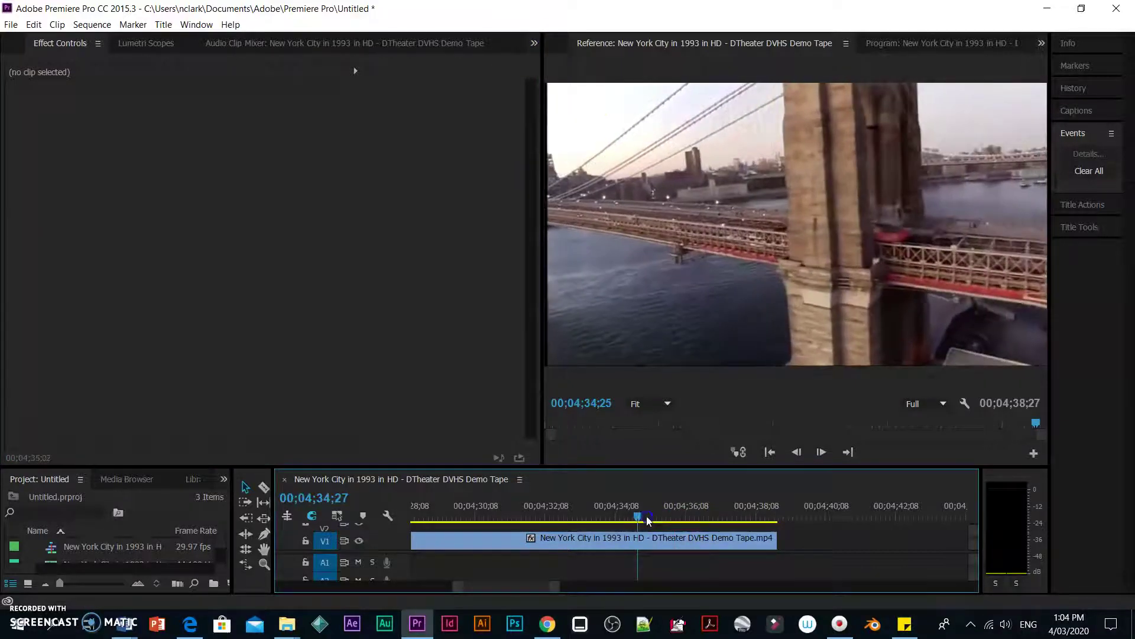
drag(648, 520, 644, 518)
Find Iris Round among the Iris video transitions and apply it again to the end of the New York City clip
click(452, 17)
click(536, 46)
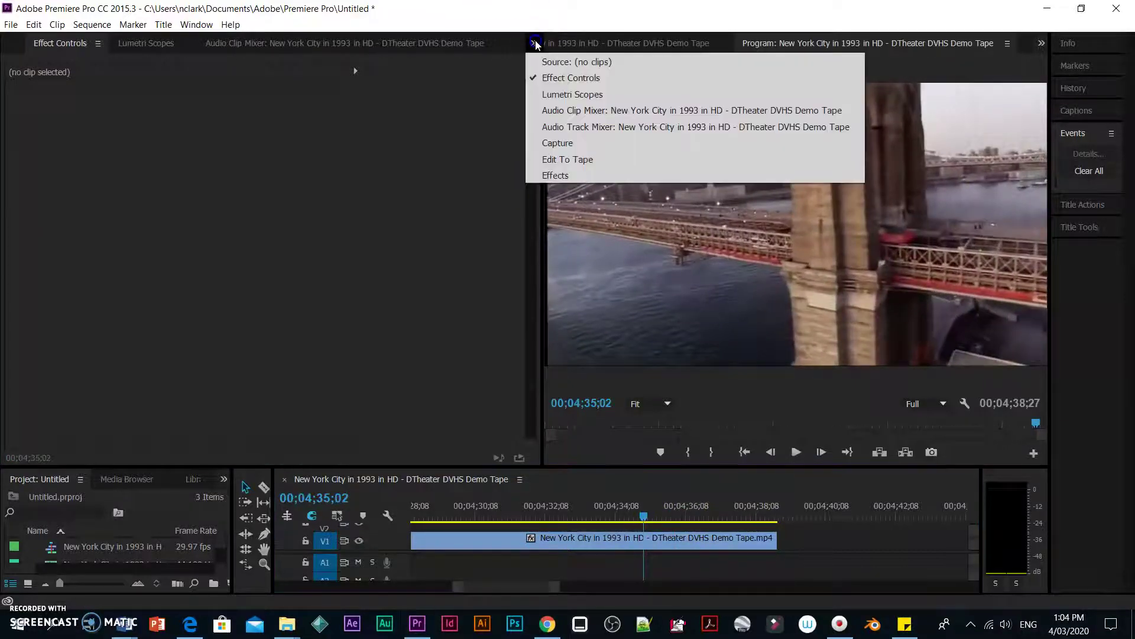
click(567, 172)
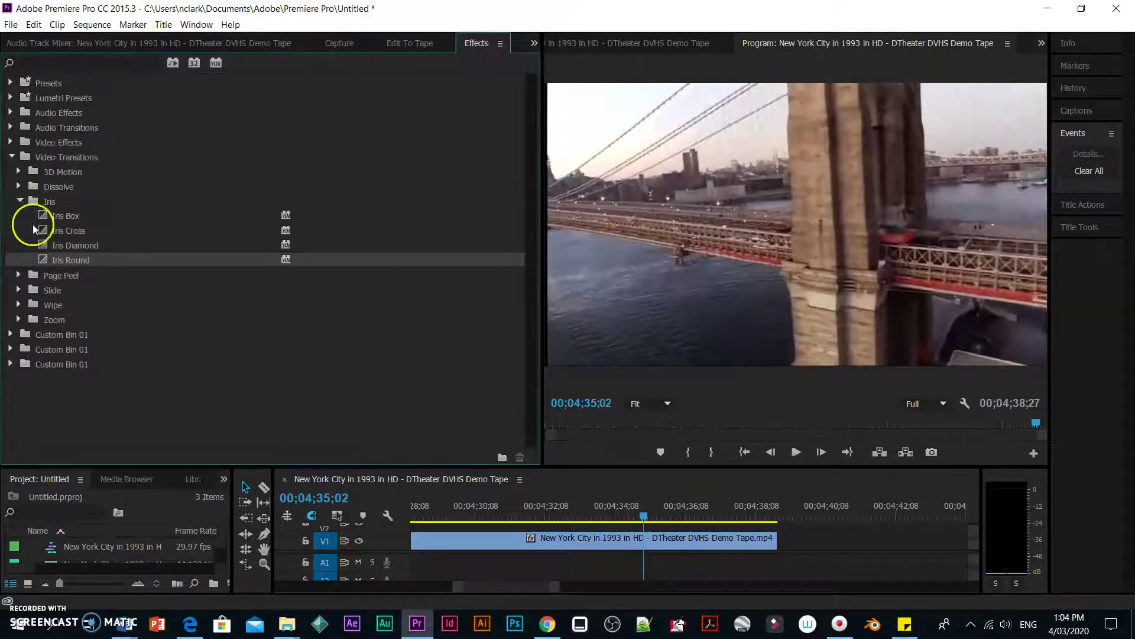
click(20, 201)
click(14, 156)
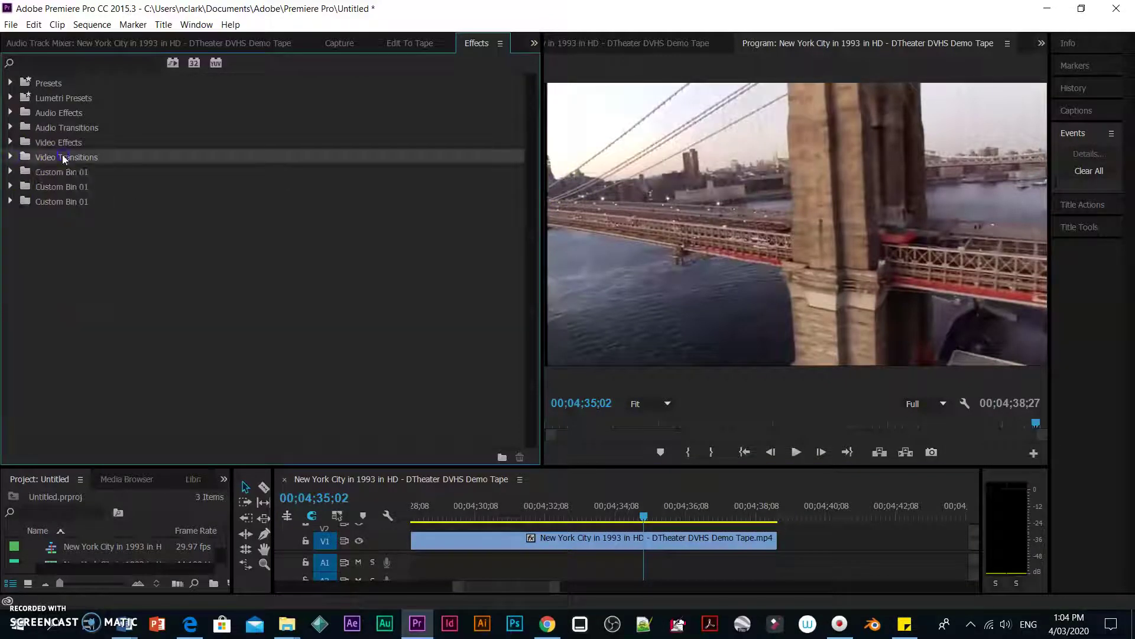
click(12, 156)
click(19, 201)
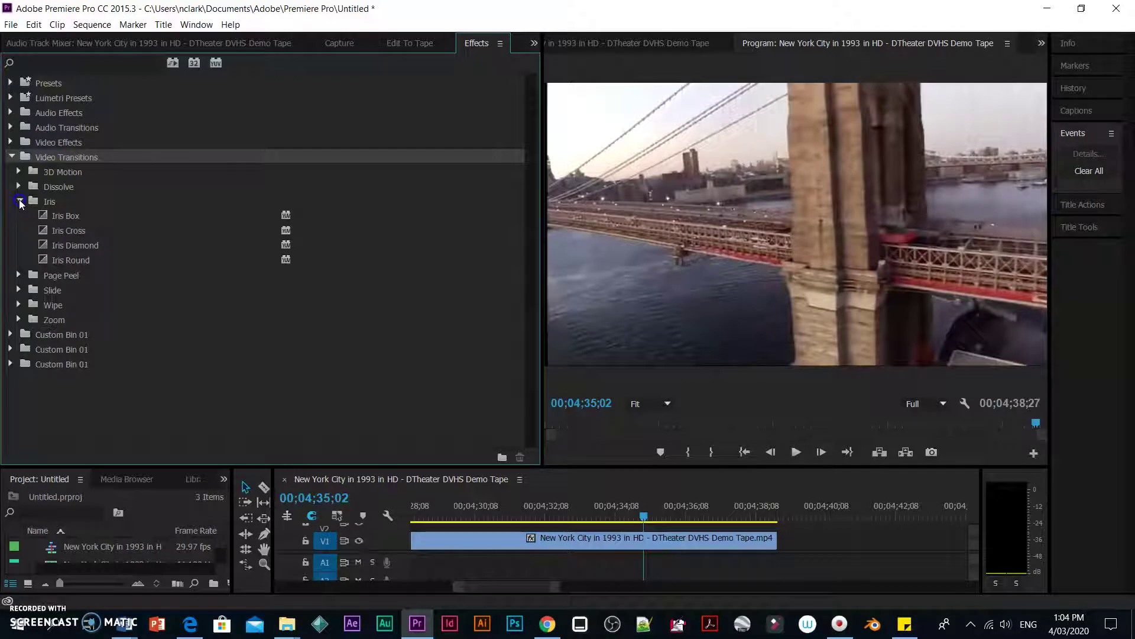
click(70, 260)
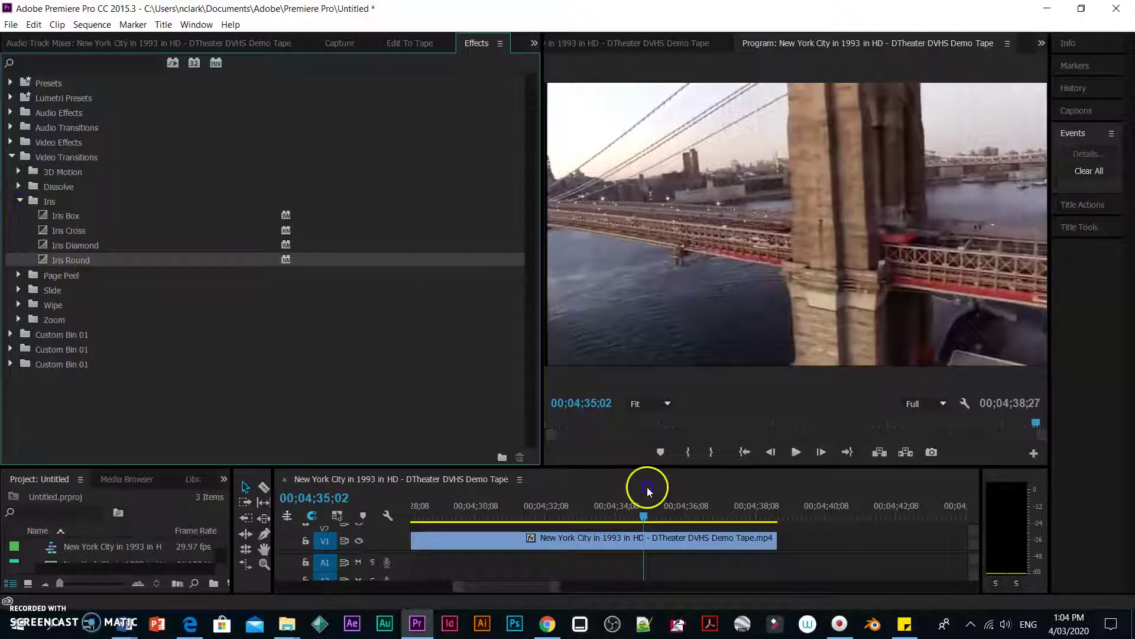
drag(768, 538, 758, 514)
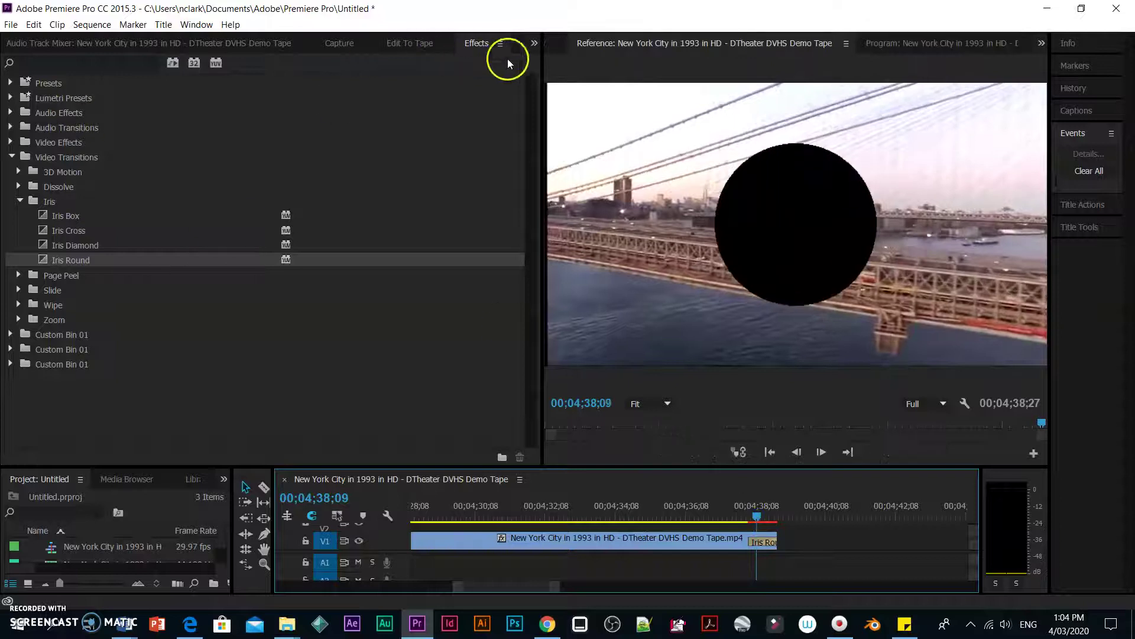
Turn on Reverse for the newly applied Iris Round transition and play it from just before its start
click(534, 43)
click(561, 77)
click(762, 540)
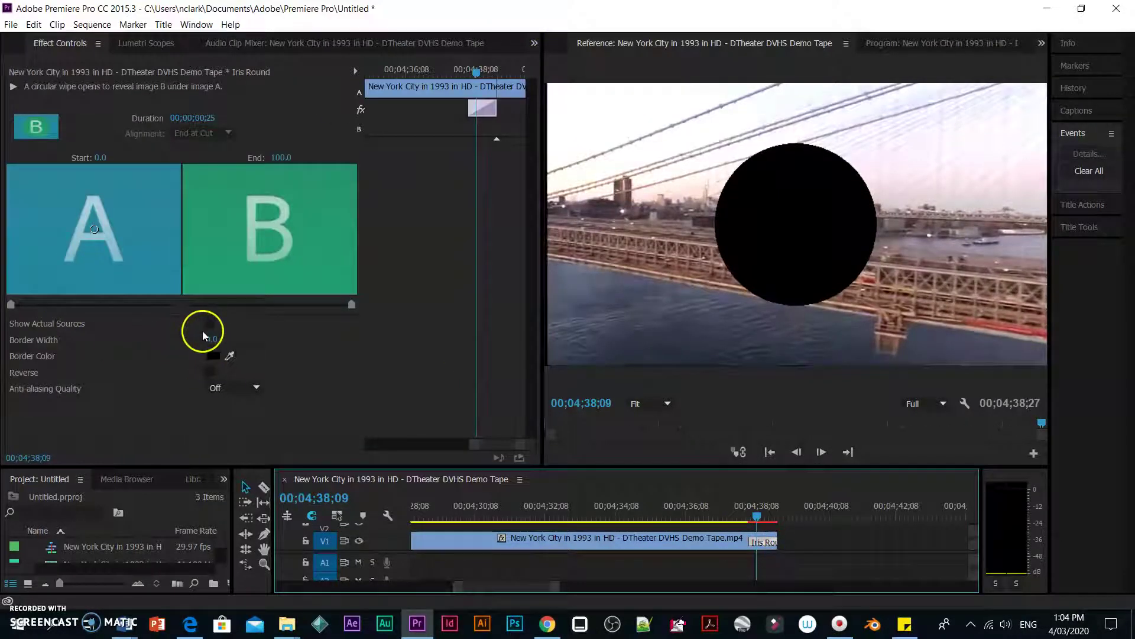
click(209, 371)
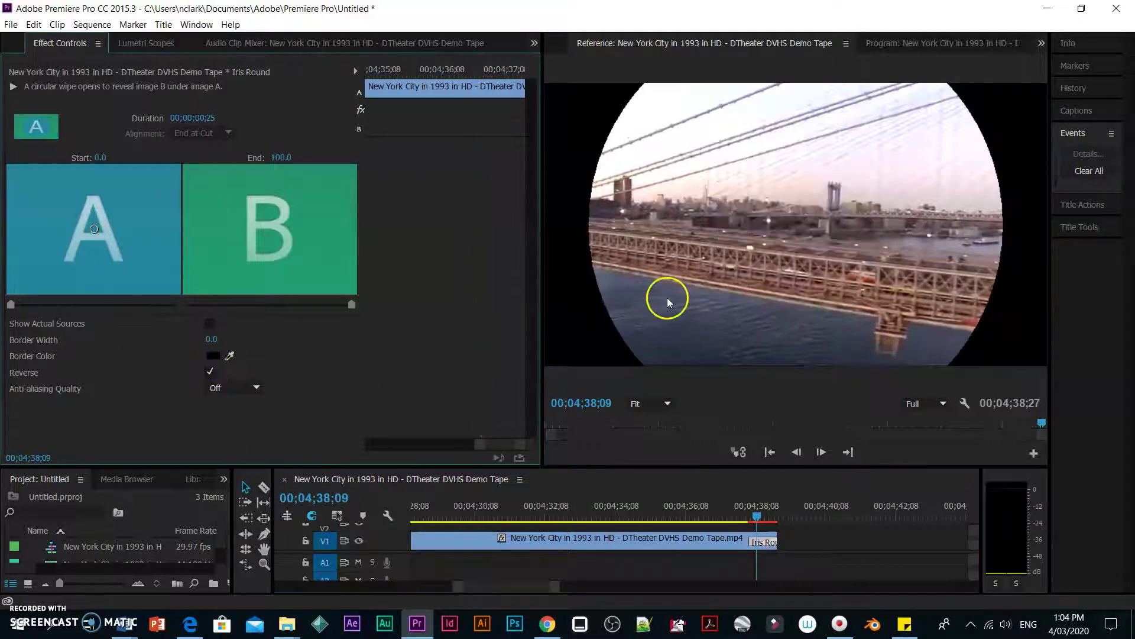
click(758, 539)
click(730, 519)
key(space)
Lengthen the reversed Iris Round transition to a duration of 00;00;01;20 and play it from its start
drag(755, 576, 331, 590)
click(258, 563)
drag(492, 584, 591, 581)
click(771, 508)
click(749, 554)
click(807, 554)
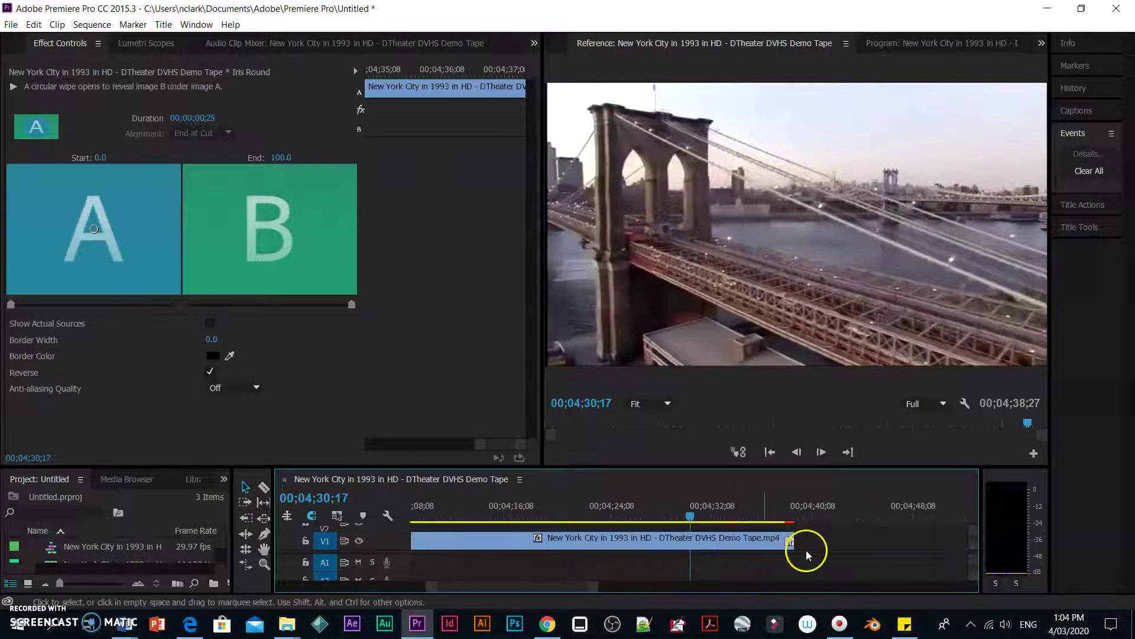
drag(591, 588, 520, 587)
drag(668, 539, 515, 516)
click(514, 516)
key(space)
click(550, 502)
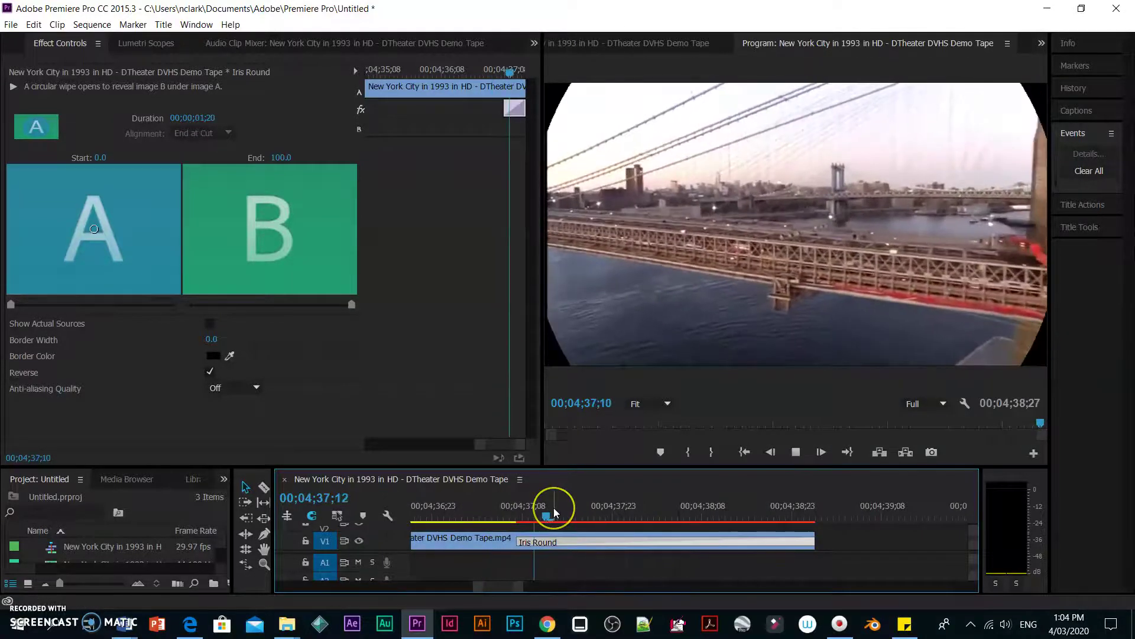